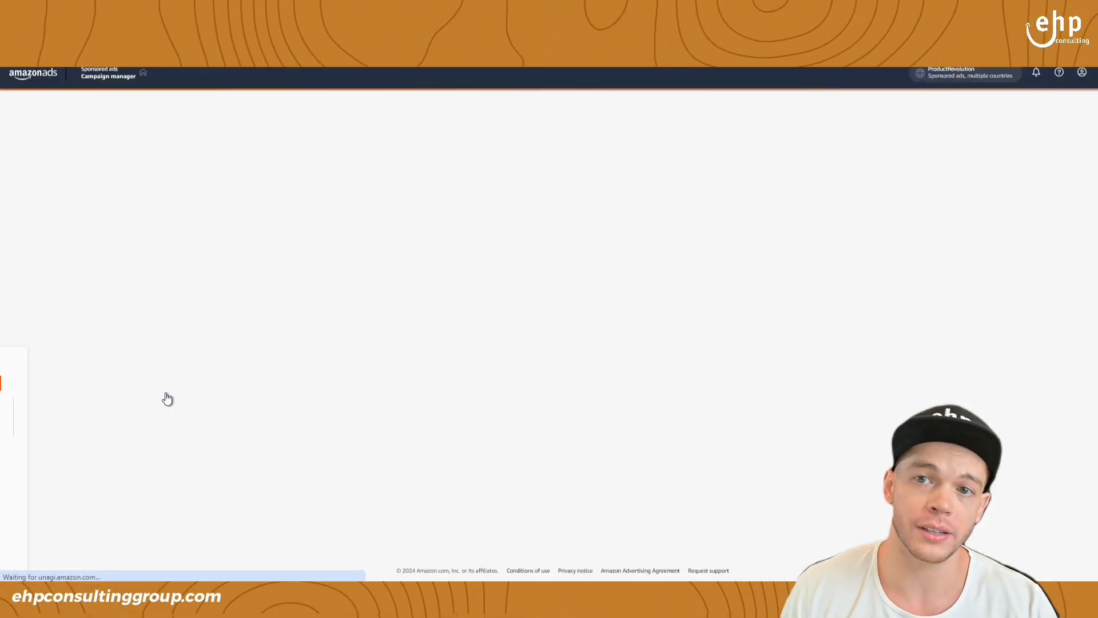
- Open the new campaign setup and set the campaign bidding strategy to Dynamic bids - down only
{"action": "left_click", "coordinate": [306, 350]}
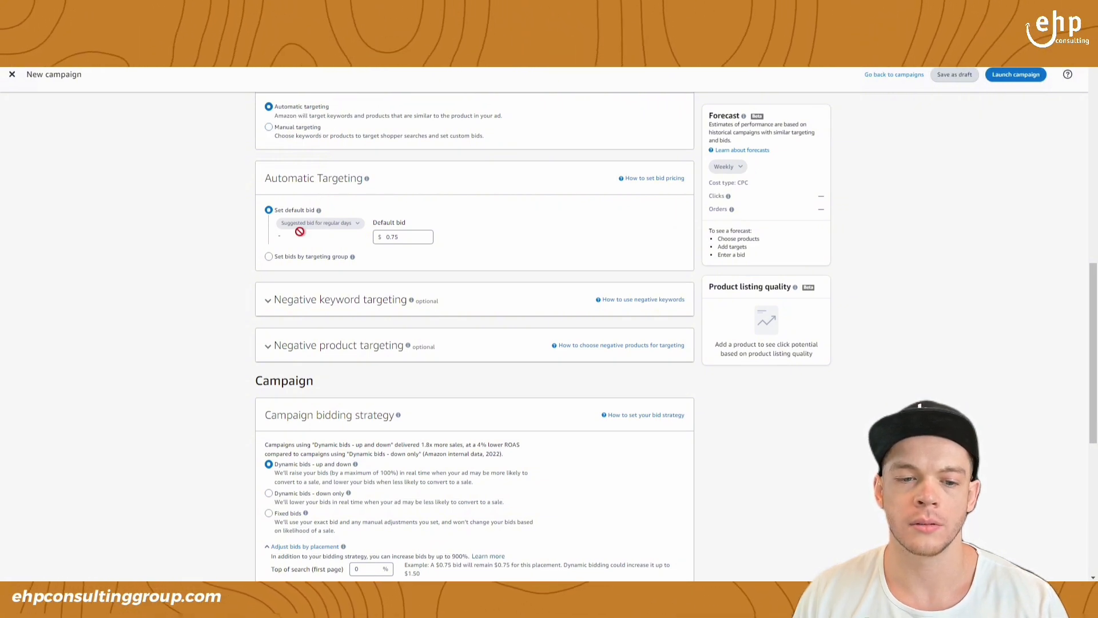
{"action": "scroll", "coordinate": [274, 262], "scroll_direction": "down", "scroll_amount": 2}
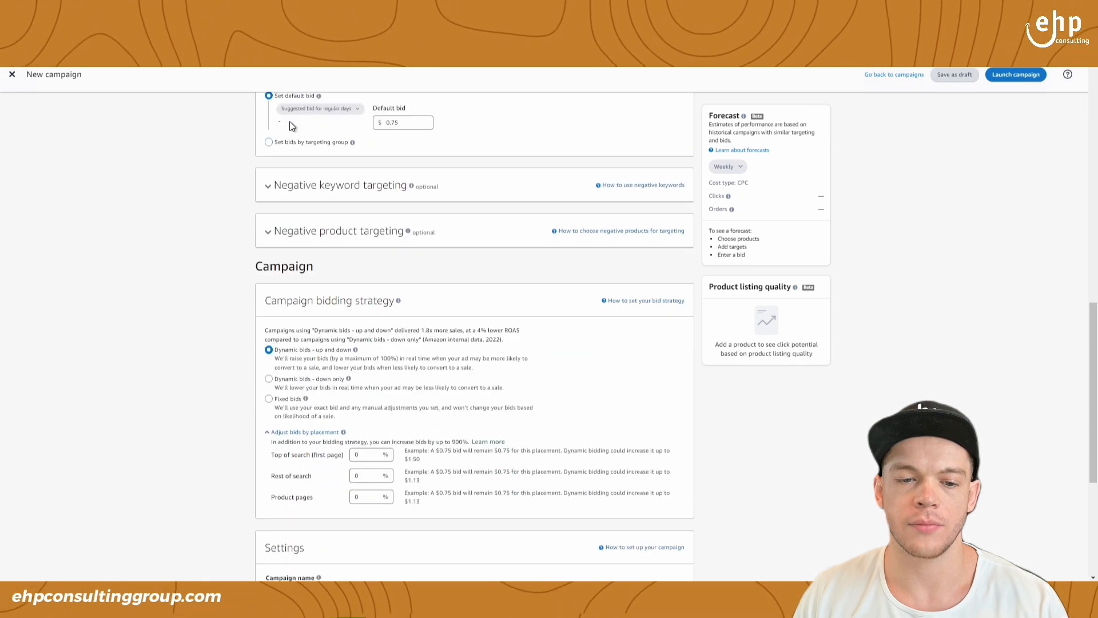
{"action": "scroll", "coordinate": [379, 245], "scroll_direction": "down", "scroll_amount": 2}
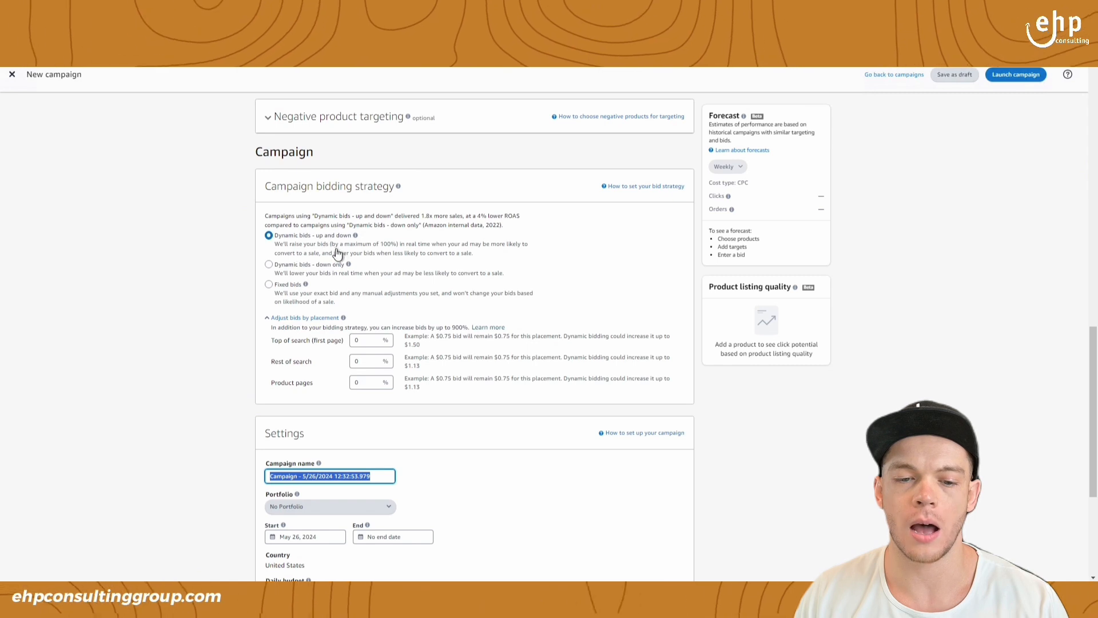
{"action": "left_click", "coordinate": [269, 265]}
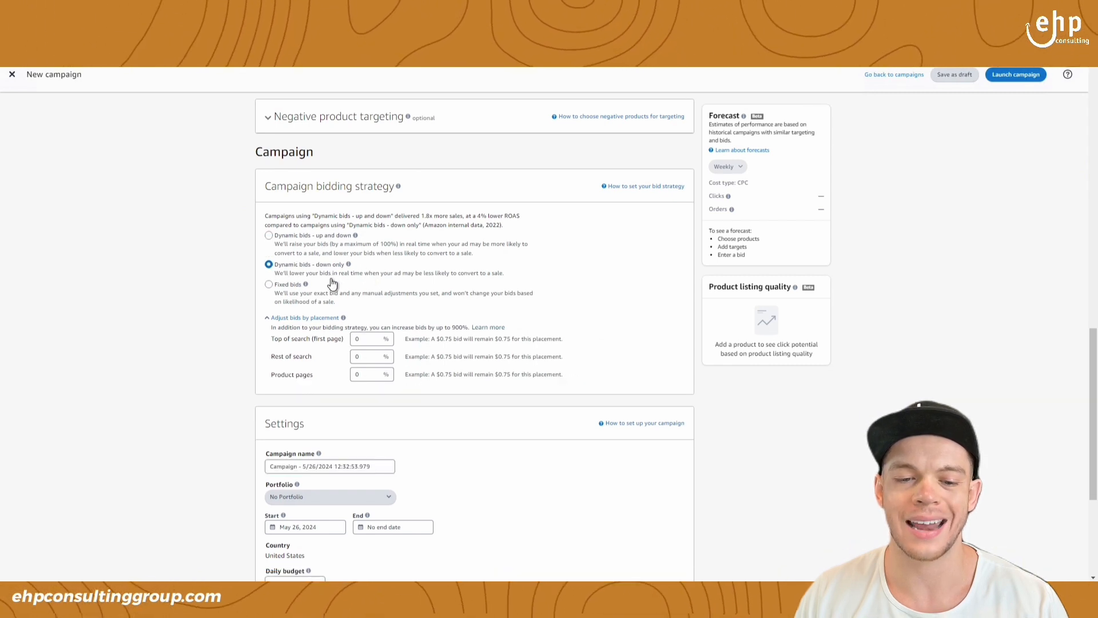
- Set the automatic targeting bids by targeting group and keep only Close match enabled
{"action": "scroll", "coordinate": [401, 278], "scroll_direction": "down", "scroll_amount": 1}
{"action": "scroll", "coordinate": [455, 325], "scroll_direction": "down", "scroll_amount": 3}
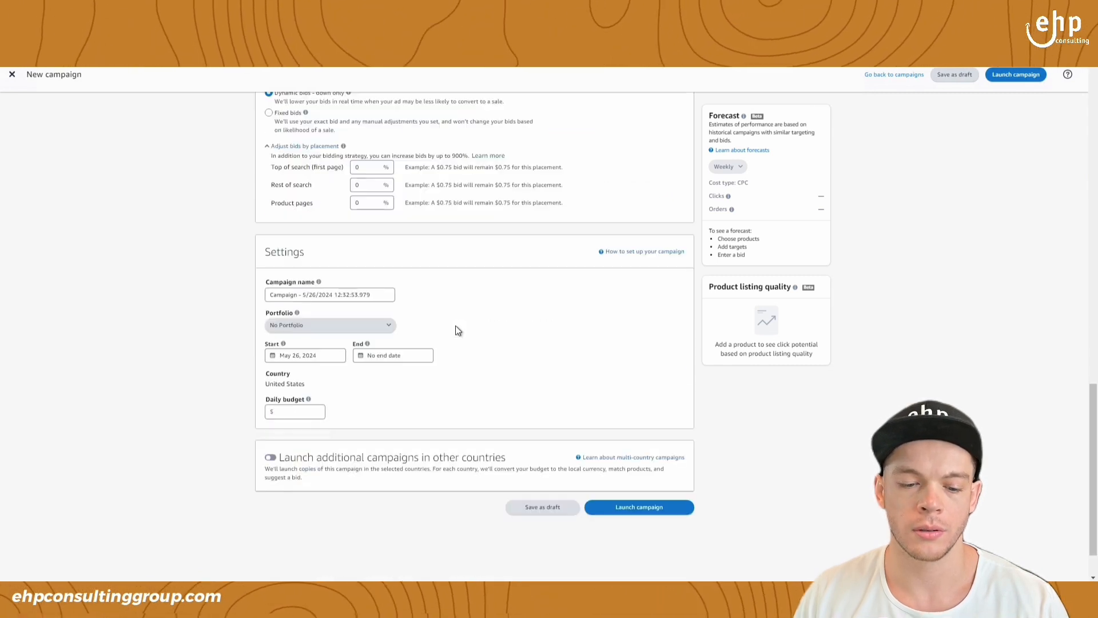
{"action": "scroll", "coordinate": [459, 307], "scroll_direction": "up", "scroll_amount": 2}
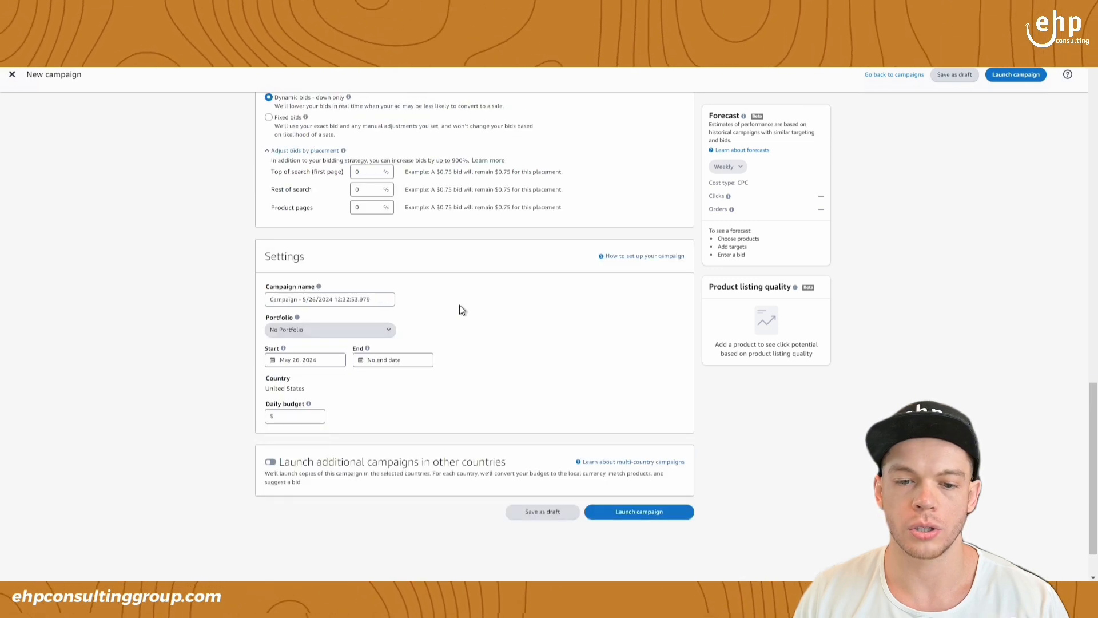
{"action": "scroll", "coordinate": [460, 306], "scroll_direction": "up", "scroll_amount": 2}
{"action": "scroll", "coordinate": [572, 301], "scroll_direction": "up", "scroll_amount": 3}
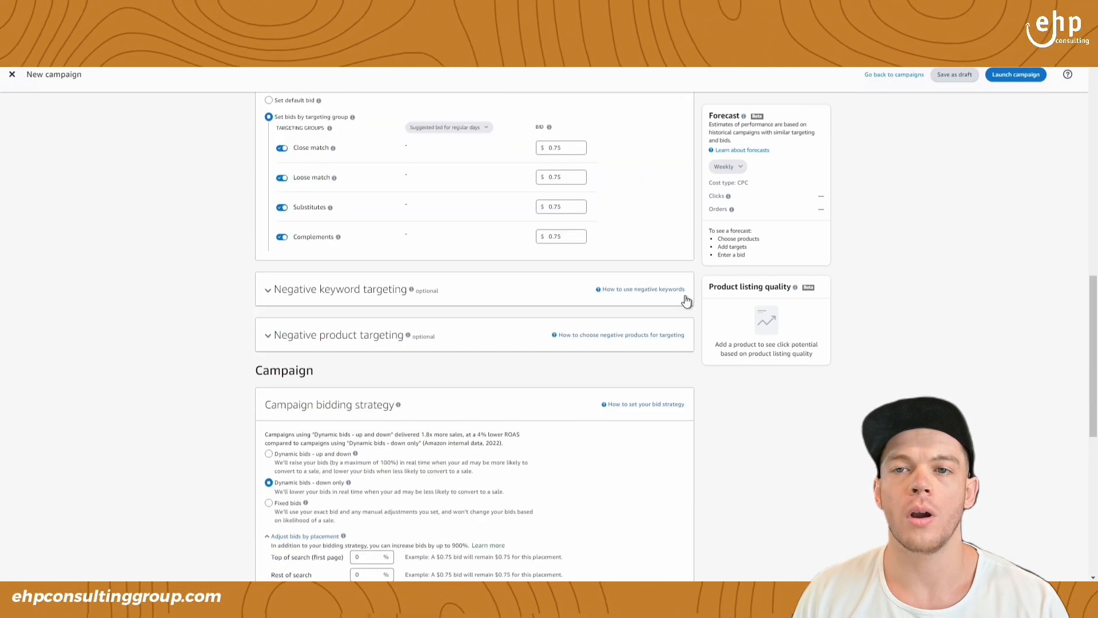
{"action": "scroll", "coordinate": [823, 323], "scroll_direction": "up", "scroll_amount": 1}
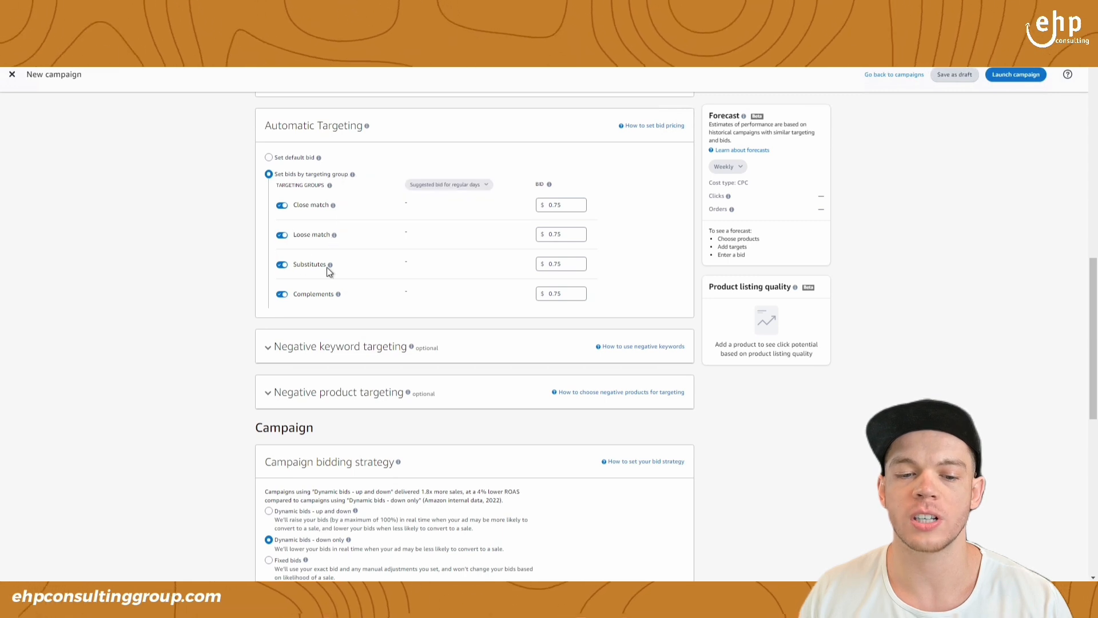
{"action": "left_click", "coordinate": [282, 235]}
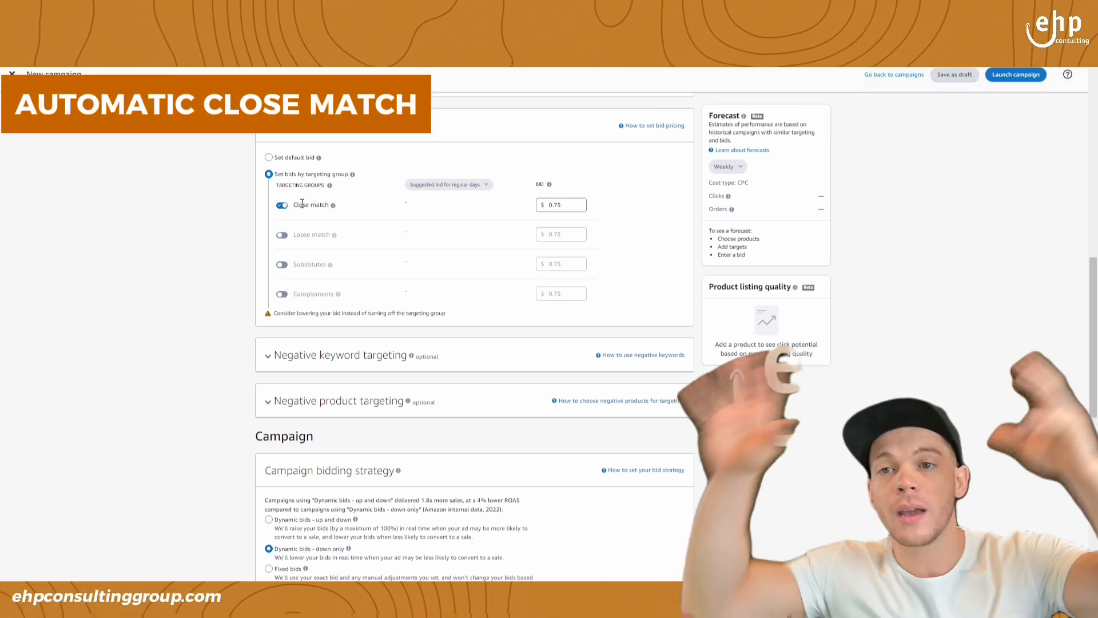
- Turn off Close match and enable Loose match, Substitutes and Complements one at a time in its place
{"action": "left_click", "coordinate": [280, 206]}
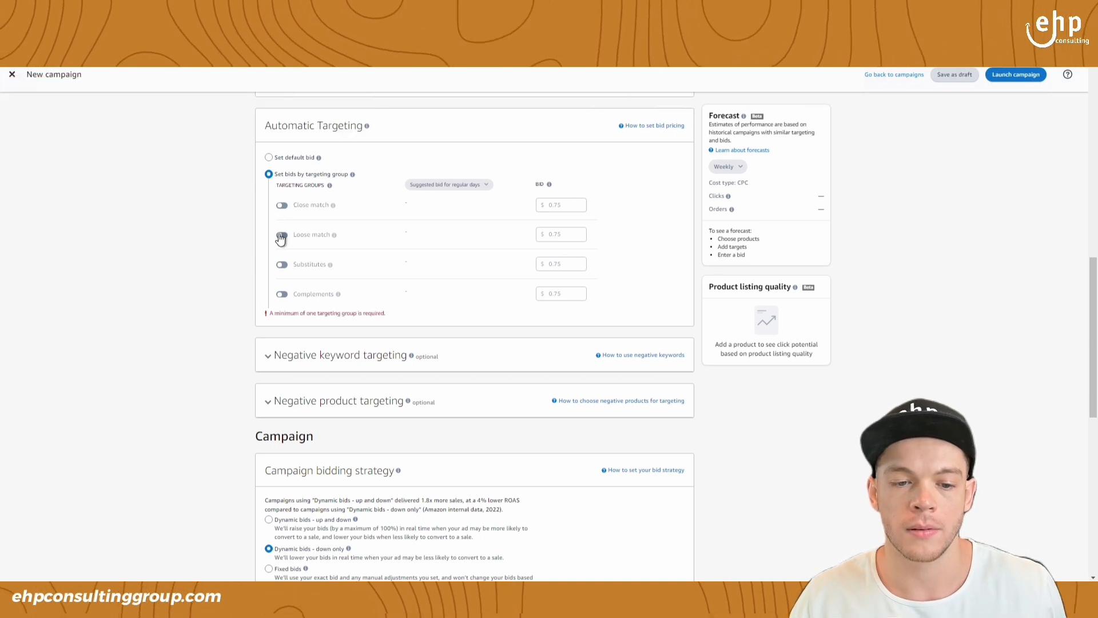
{"action": "left_click", "coordinate": [282, 235]}
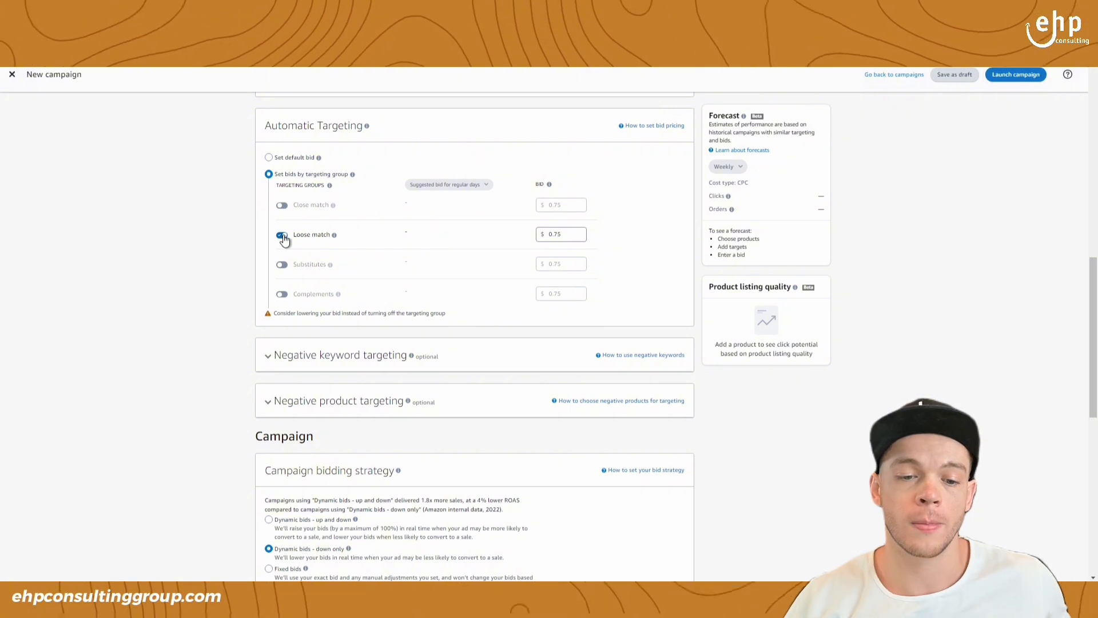
{"action": "left_click", "coordinate": [282, 235]}
{"action": "left_click", "coordinate": [282, 265]}
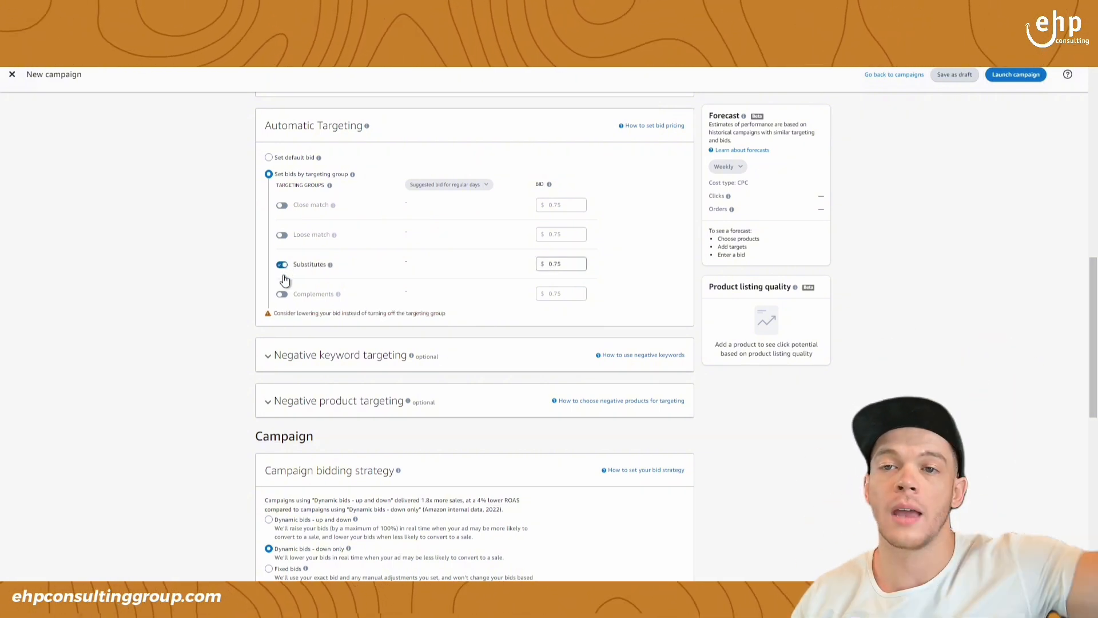
{"action": "left_click", "coordinate": [281, 294]}
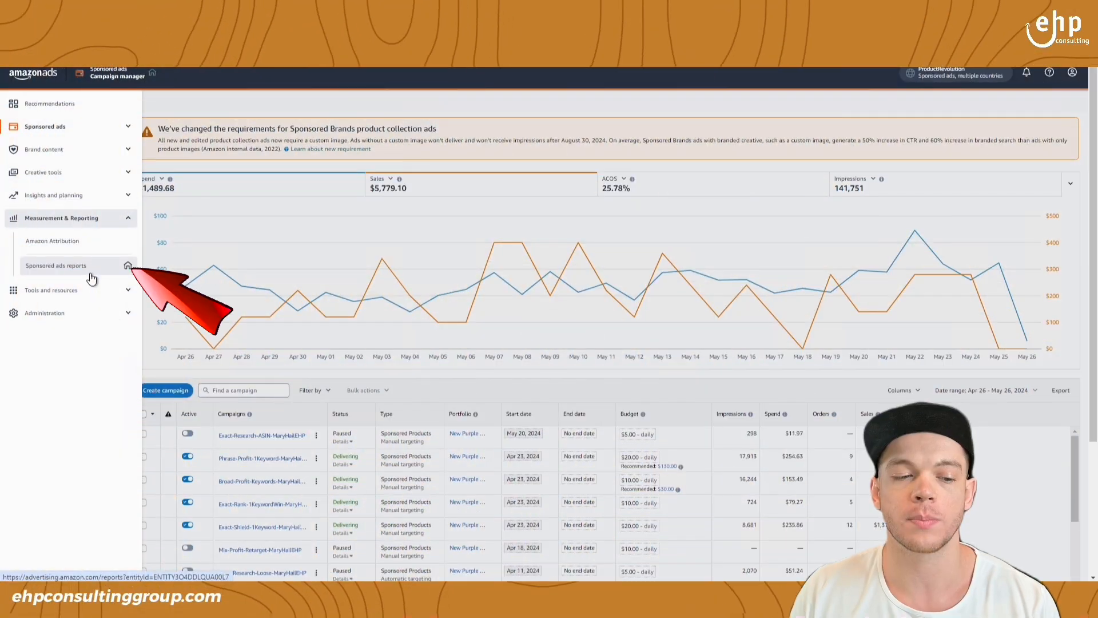
- Open the Sponsored ads reports page
{"action": "left_click", "coordinate": [70, 275]}
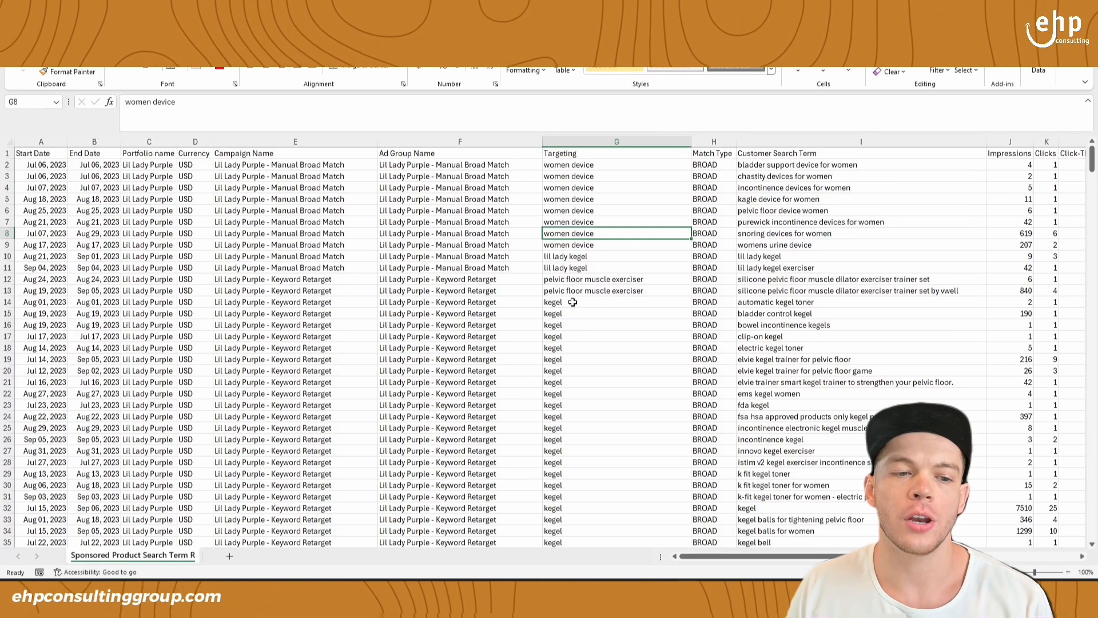
- Switch to the Sponsored Product Search Term report in Excel and add filters to its header row
{"action": "left_click", "coordinate": [158, 155]}
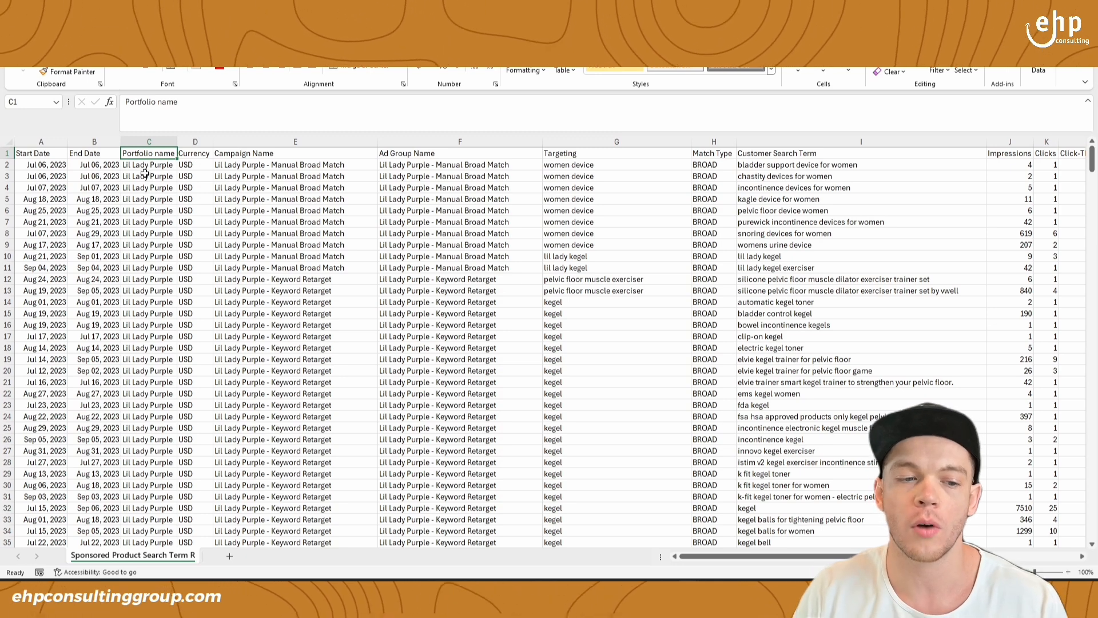
{"action": "left_click", "coordinate": [8, 153]}
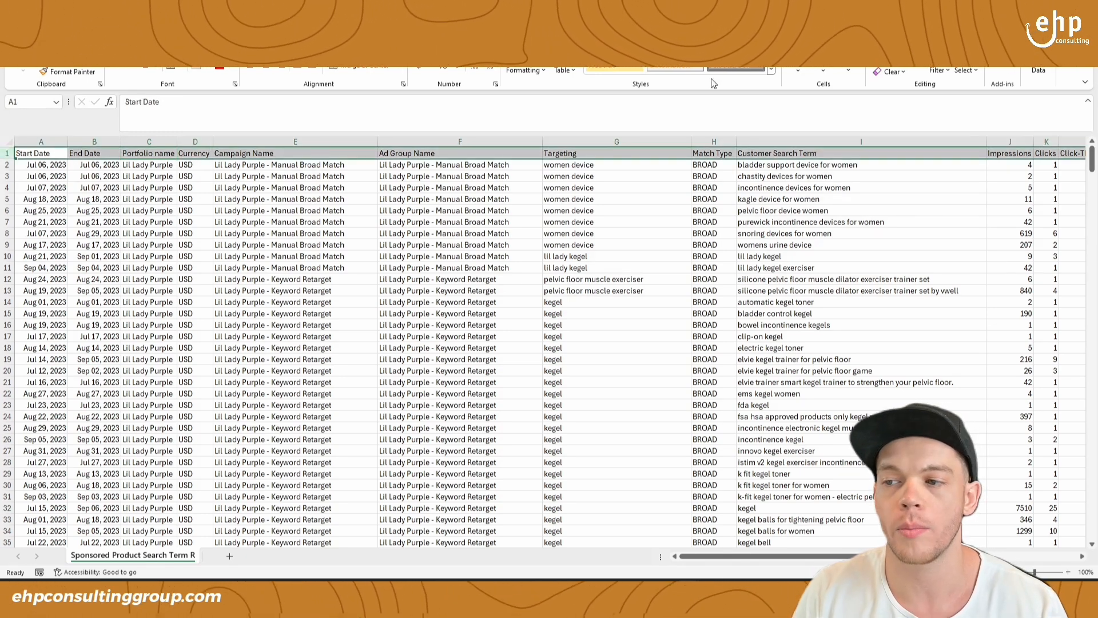
{"action": "left_click", "coordinate": [940, 70]}
{"action": "left_click", "coordinate": [951, 132]}
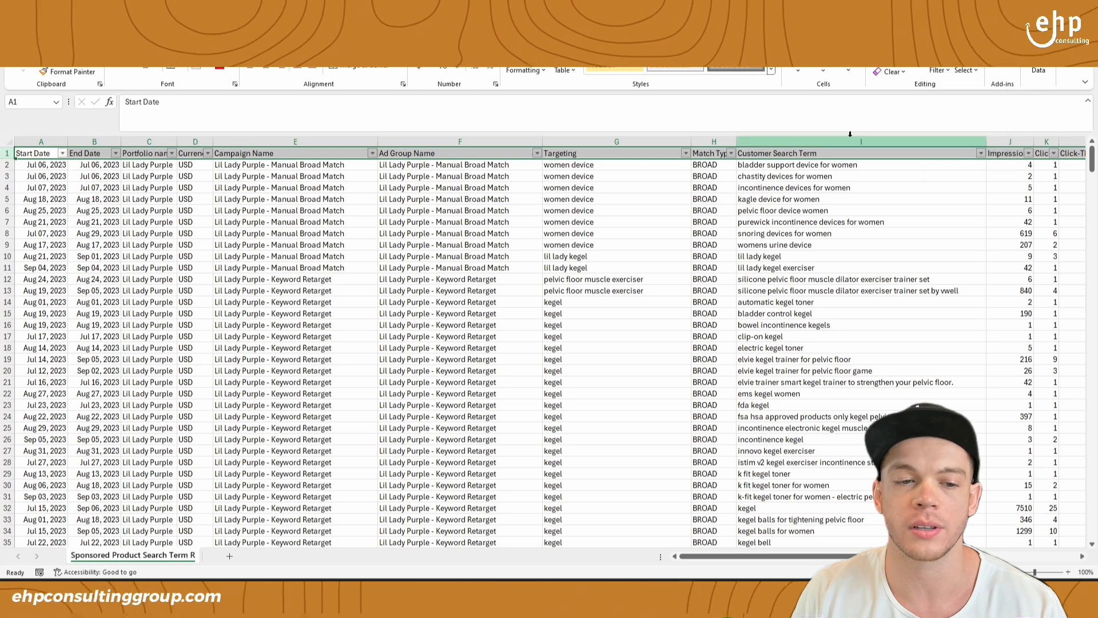
- Filter the Portfolio name column to show only Lil Lady Purple
{"action": "left_click", "coordinate": [197, 188]}
{"action": "left_click", "coordinate": [172, 153]}
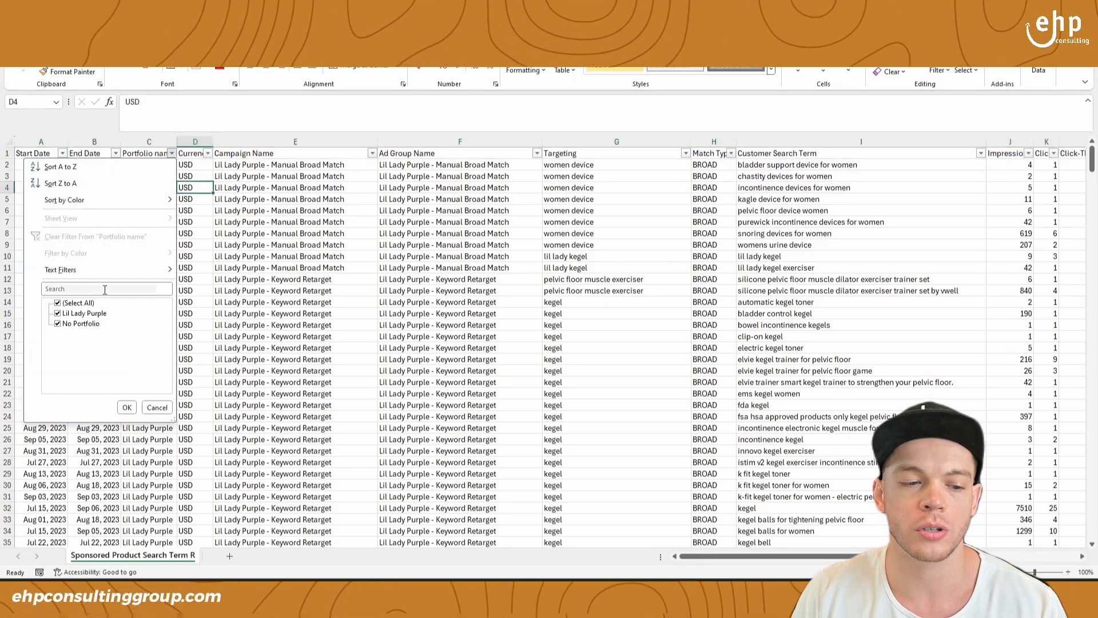
{"action": "left_click", "coordinate": [81, 304]}
{"action": "left_click", "coordinate": [82, 313]}
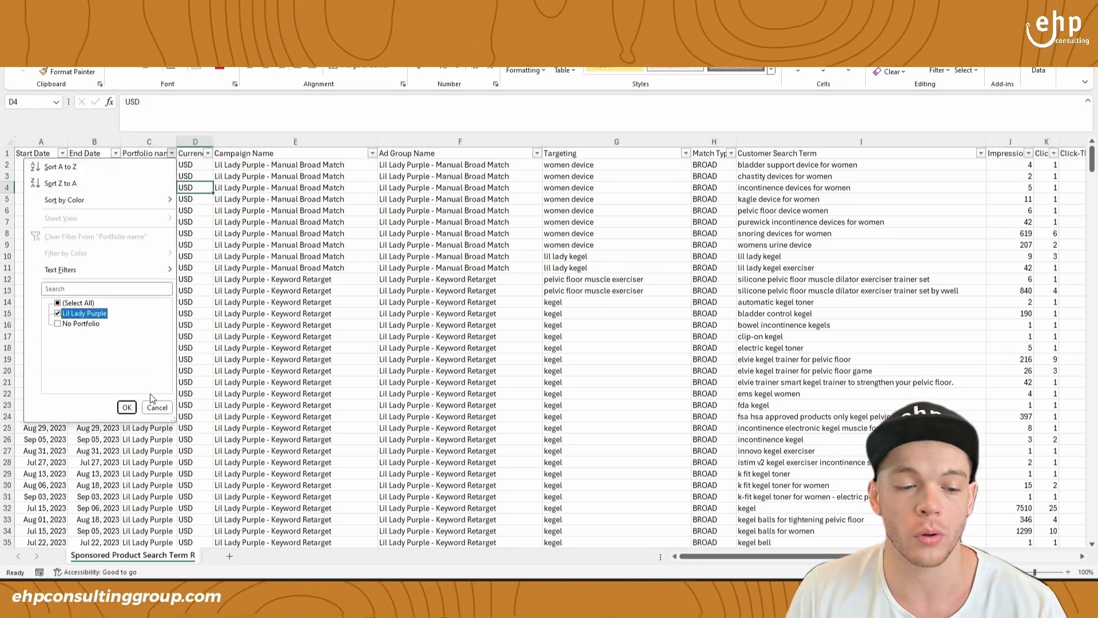
{"action": "left_click", "coordinate": [127, 407]}
{"action": "left_click", "coordinate": [148, 176]}
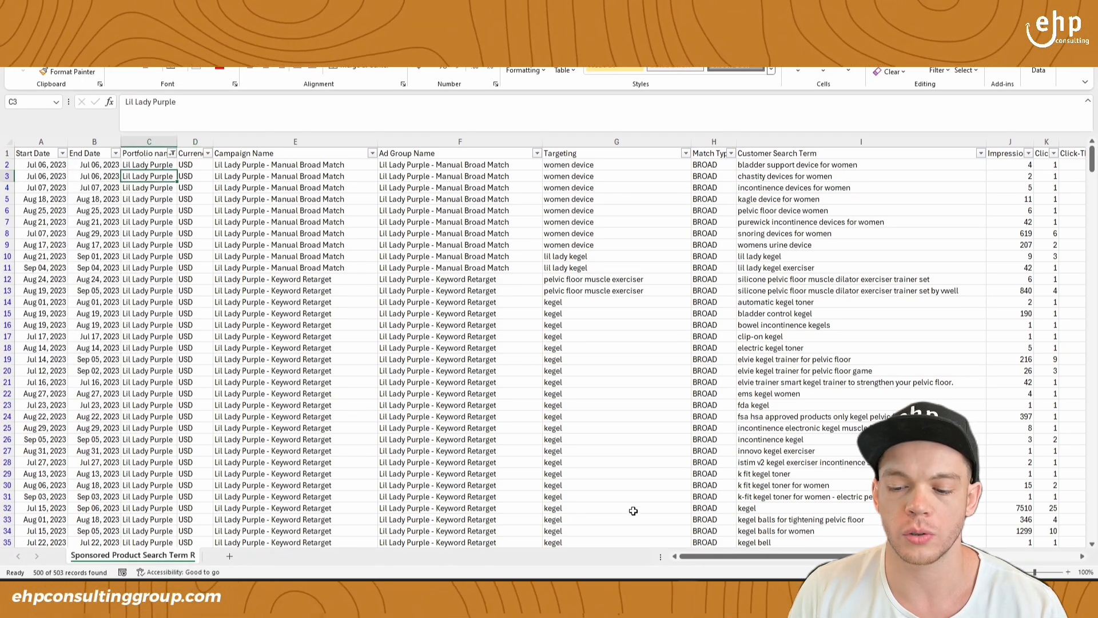
- Hide the Click-Thru Rate (CTR) and Impressions columns in the search term report
{"action": "left_click_drag", "start_coordinate": [709, 562], "coordinate": [800, 555]}
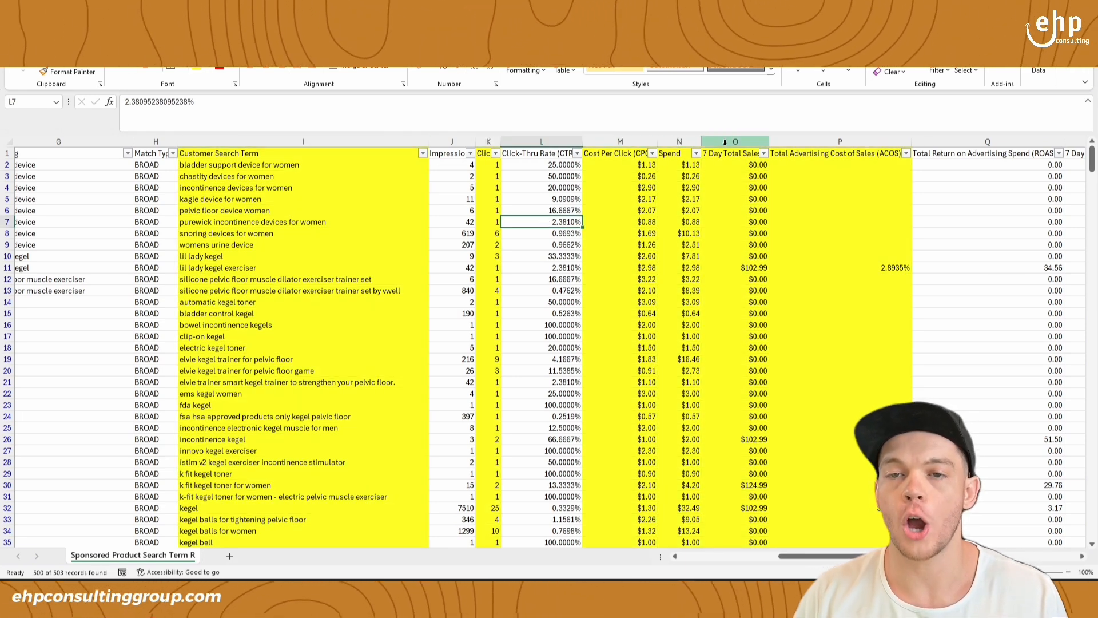
{"action": "left_click", "coordinate": [542, 141]}
{"action": "right_click", "coordinate": [542, 142]}
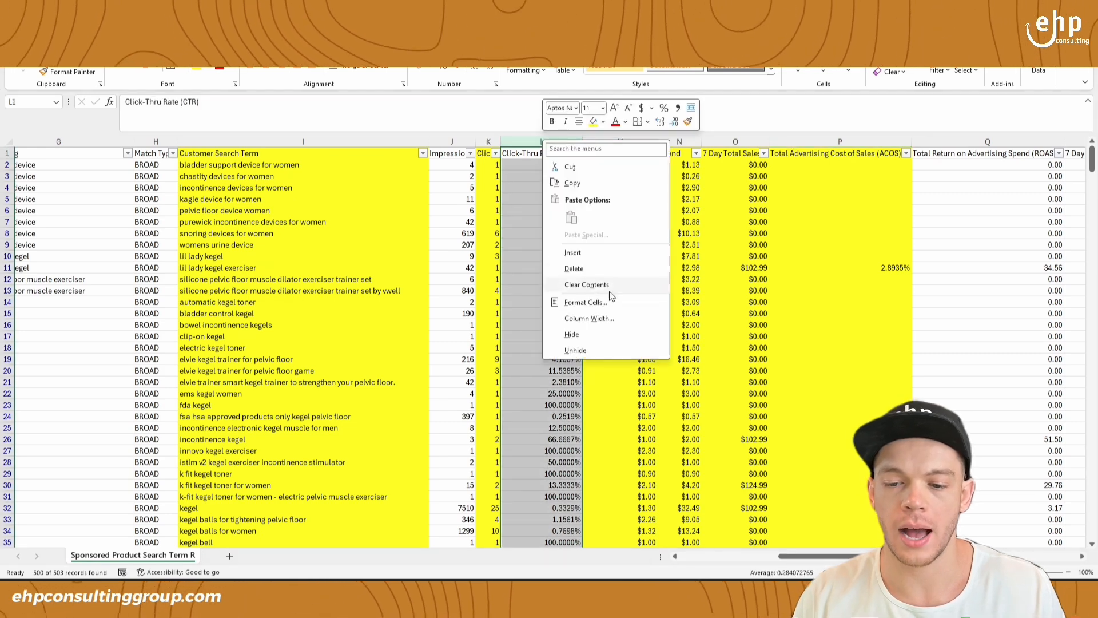
{"action": "left_click", "coordinate": [595, 336]}
{"action": "left_click", "coordinate": [452, 141]}
{"action": "right_click", "coordinate": [452, 143]}
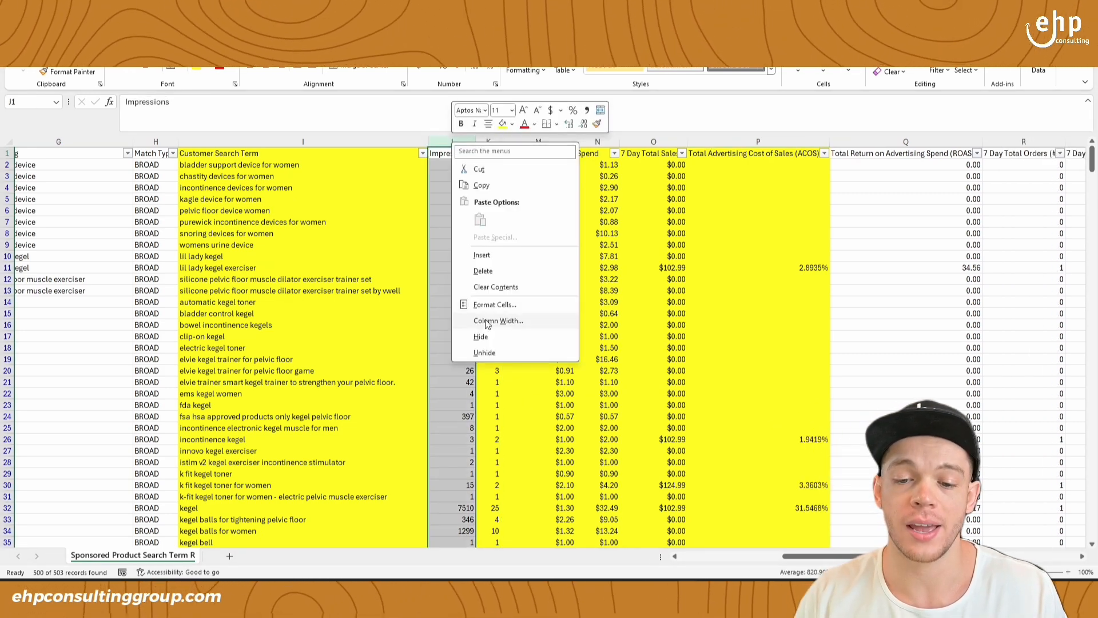
{"action": "left_click", "coordinate": [483, 336]}
- Sort the report by Total Advertising Cost of Sales (ACOS) from smallest to largest
{"action": "left_click_drag", "start_coordinate": [320, 141], "coordinate": [711, 141]}
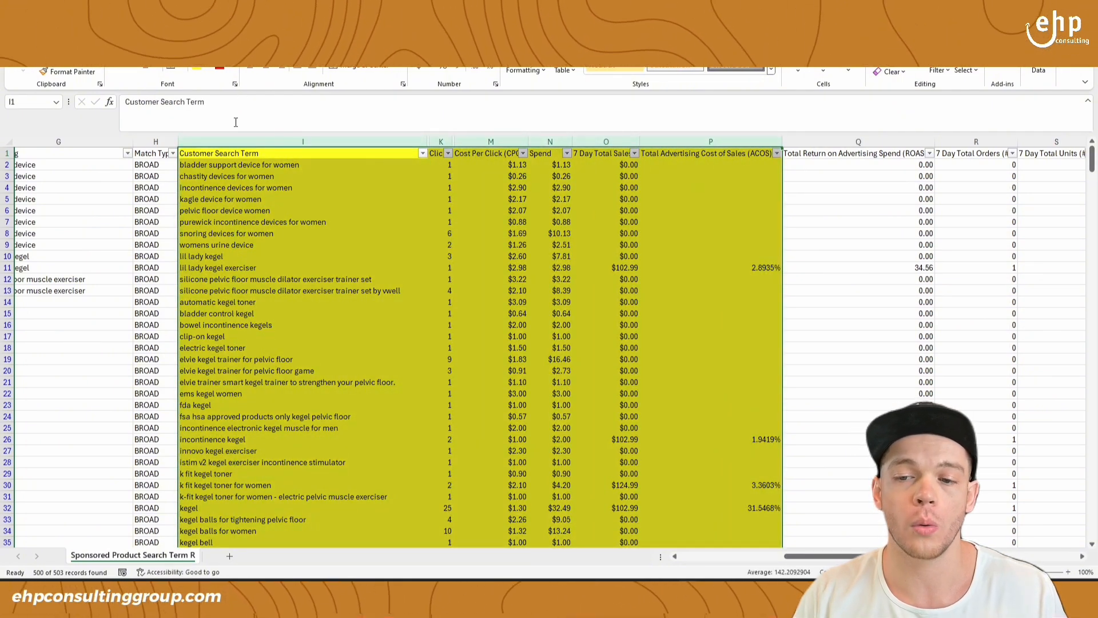
{"action": "left_click", "coordinate": [360, 222]}
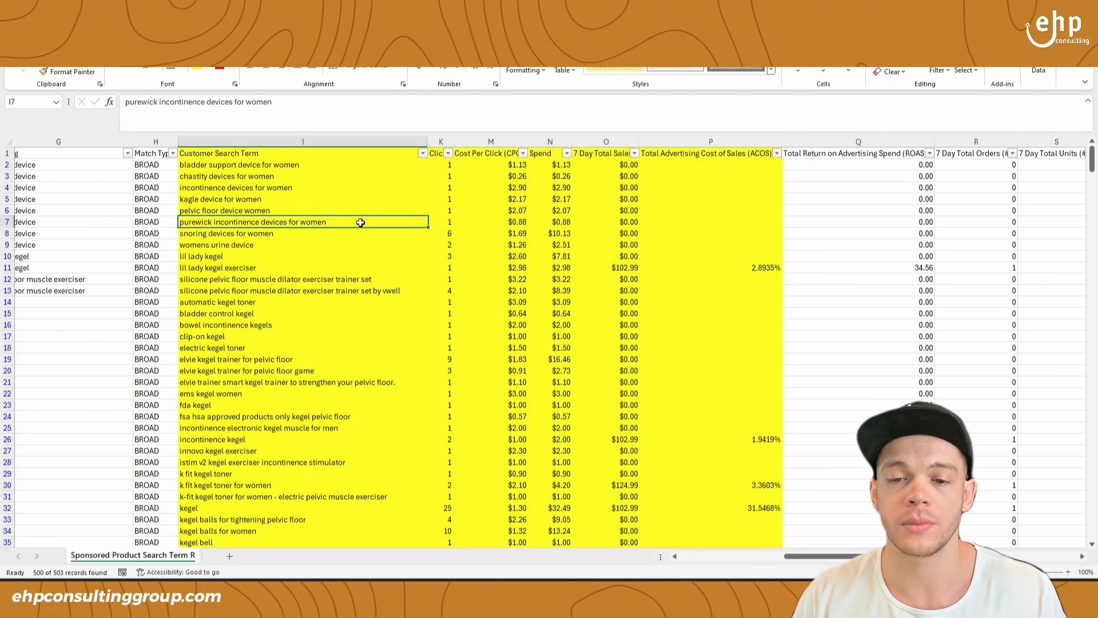
{"action": "left_click", "coordinate": [777, 153]}
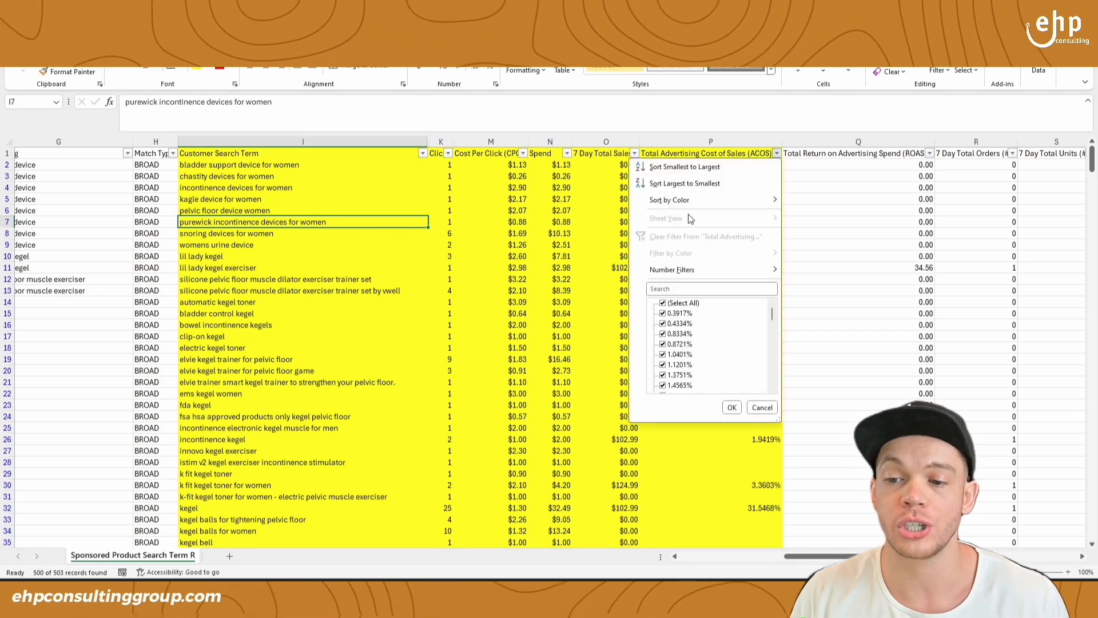
{"action": "left_click", "coordinate": [685, 167]}
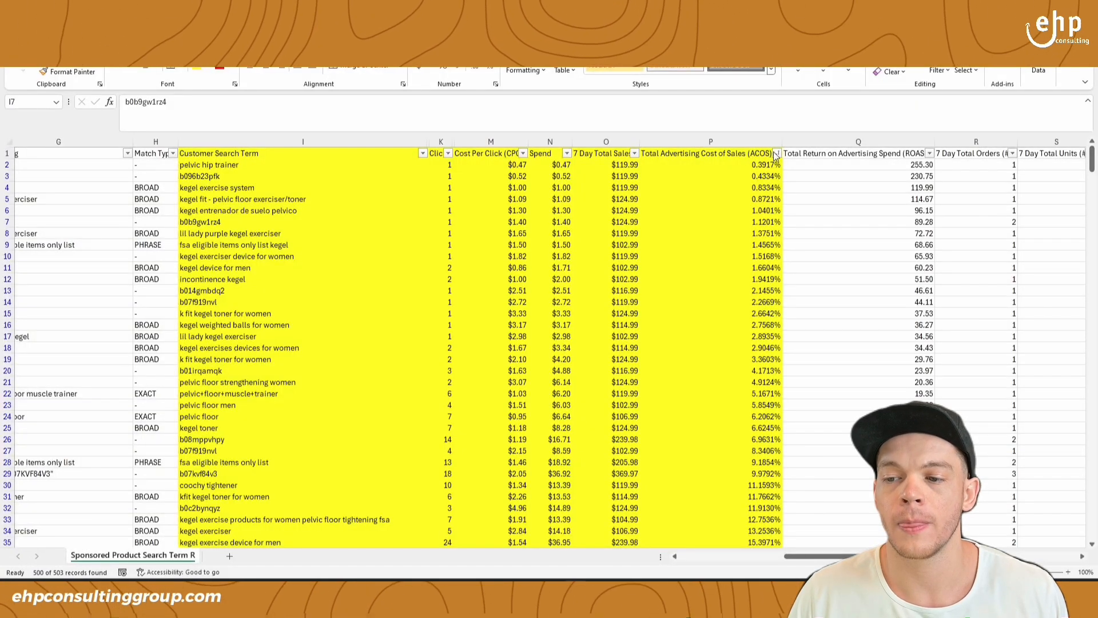
{"action": "left_click", "coordinate": [776, 153]}
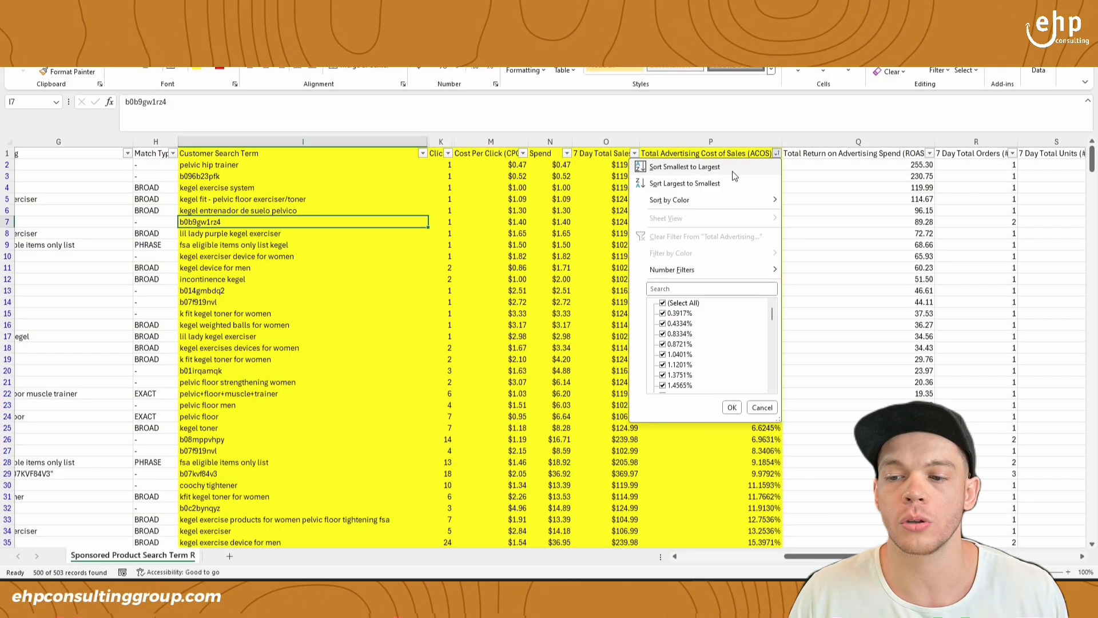
{"action": "left_click", "coordinate": [716, 168]}
- Examine the sorted search terms, comparing their ACOS, clicks, cost per click, spend and 7 Day Total Orders
{"action": "left_click_drag", "start_coordinate": [735, 169], "coordinate": [721, 353]}
{"action": "left_click", "coordinate": [753, 508]}
{"action": "scroll", "coordinate": [715, 376], "scroll_direction": "up", "scroll_amount": 8}
{"action": "scroll", "coordinate": [715, 376], "scroll_direction": "up", "scroll_amount": 4}
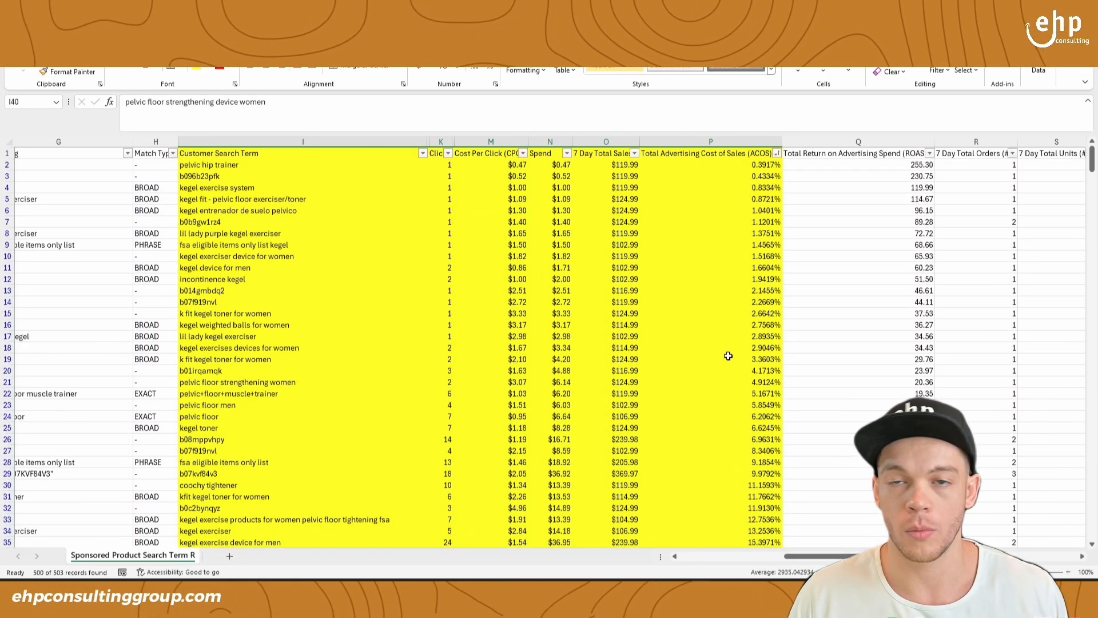
{"action": "left_click", "coordinate": [304, 189]}
{"action": "left_click_drag", "start_coordinate": [438, 338], "coordinate": [568, 394]}
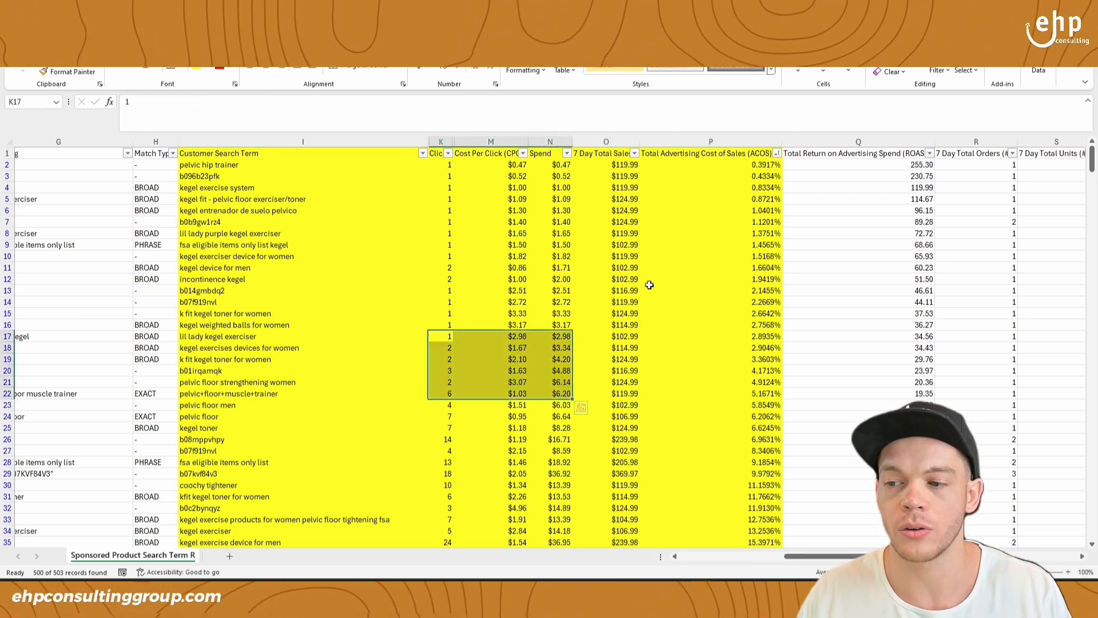
{"action": "left_click", "coordinate": [991, 244]}
{"action": "scroll", "coordinate": [990, 327], "scroll_direction": "down", "scroll_amount": 2}
{"action": "scroll", "coordinate": [992, 400], "scroll_direction": "up", "scroll_amount": 2}
{"action": "scroll", "coordinate": [982, 441], "scroll_direction": "down", "scroll_amount": 1}
{"action": "scroll", "coordinate": [991, 346], "scroll_direction": "up", "scroll_amount": 1}
- Hide the Total Return on Advertising Spend (ROAS) column and select the 7 Day Total Orders header
{"action": "left_click", "coordinate": [988, 152]}
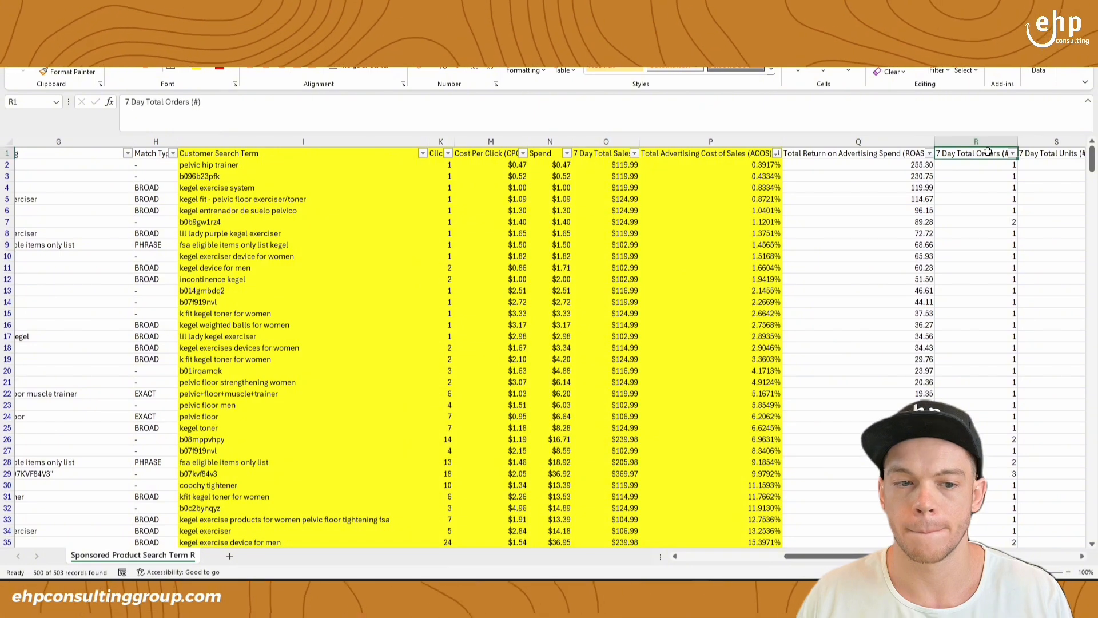
{"action": "right_click", "coordinate": [890, 142]}
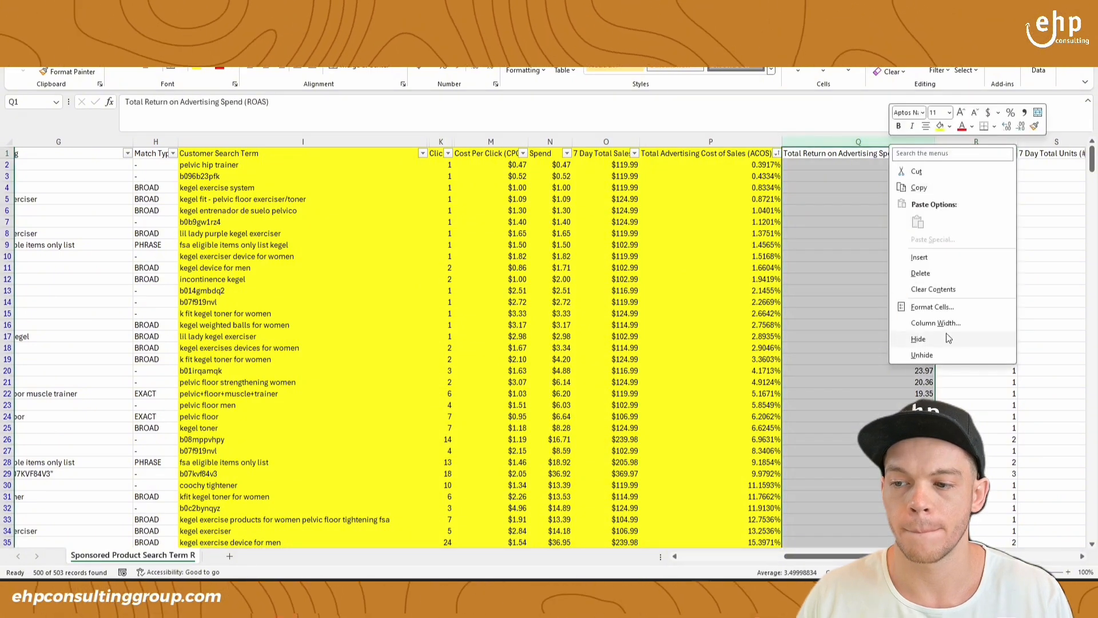
{"action": "left_click", "coordinate": [917, 339]}
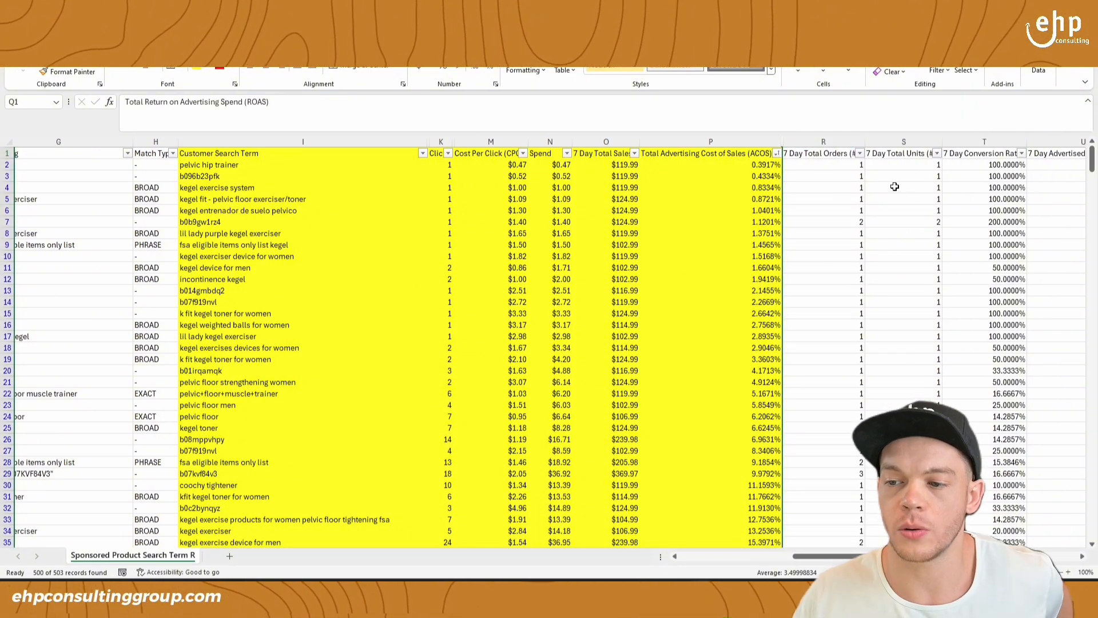
{"action": "left_click", "coordinate": [825, 153]}
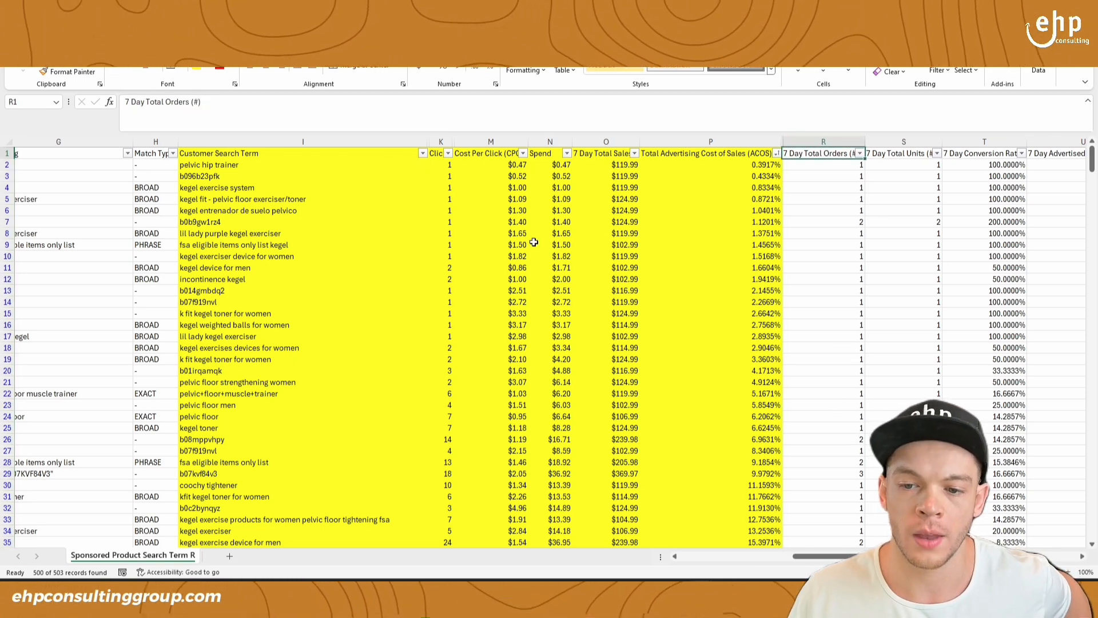
{"action": "scroll", "coordinate": [840, 292], "scroll_direction": "down", "scroll_amount": 1}
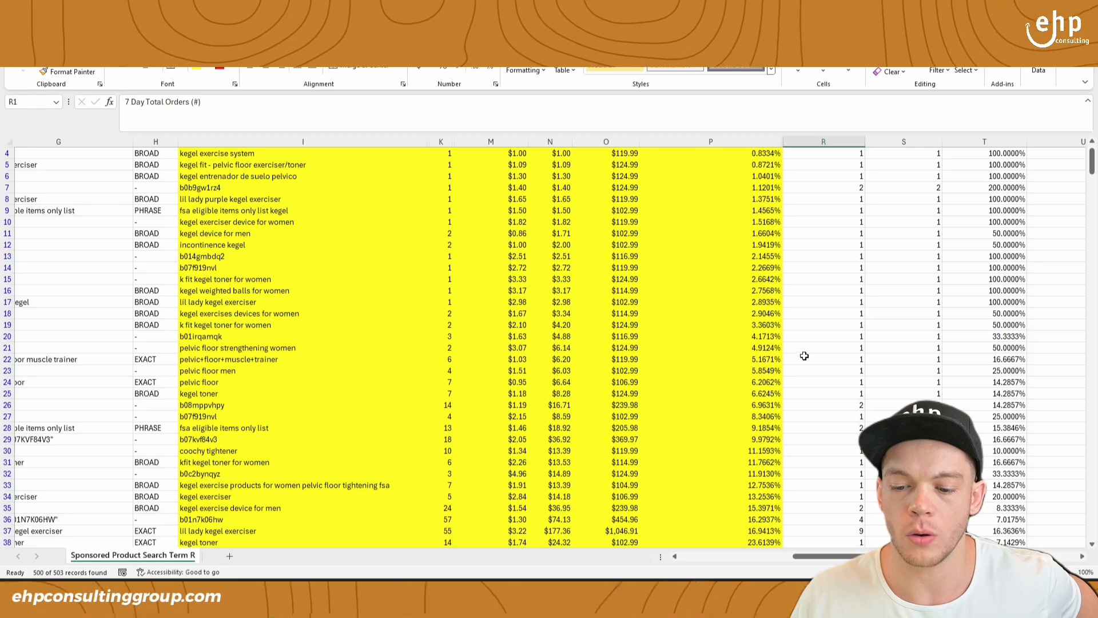
- Examine the clicks, cost per click, 7 Day Total Sales and ACOS of the exact-match search term "lil lady kegel exerciser"
{"action": "scroll", "coordinate": [804, 392], "scroll_direction": "down", "scroll_amount": 1}
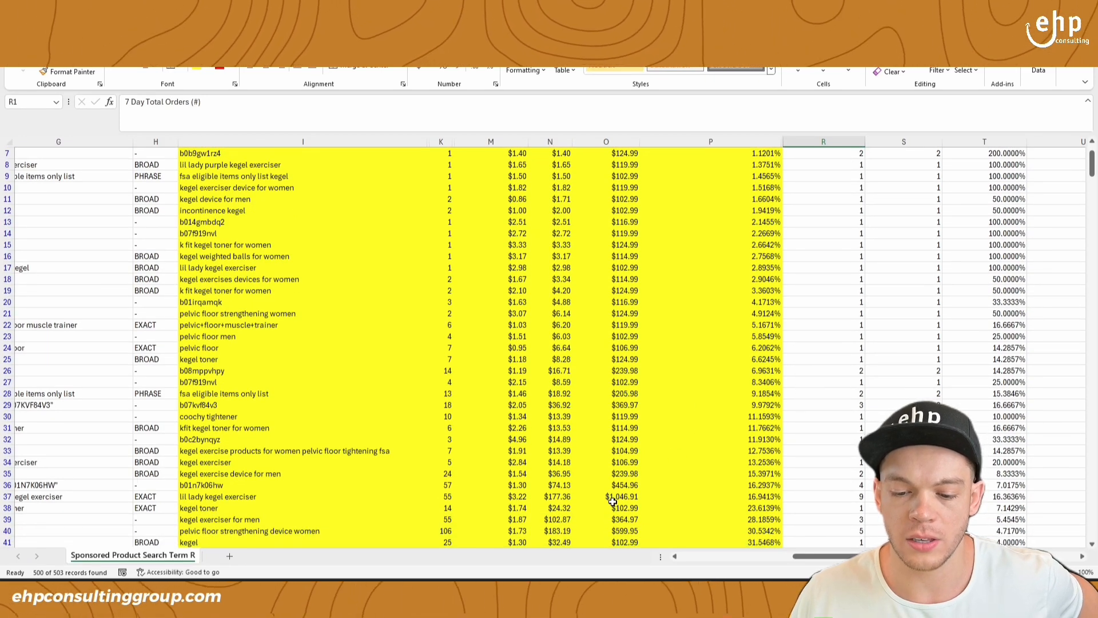
{"action": "left_click", "coordinate": [613, 502]}
{"action": "left_click", "coordinate": [309, 496]}
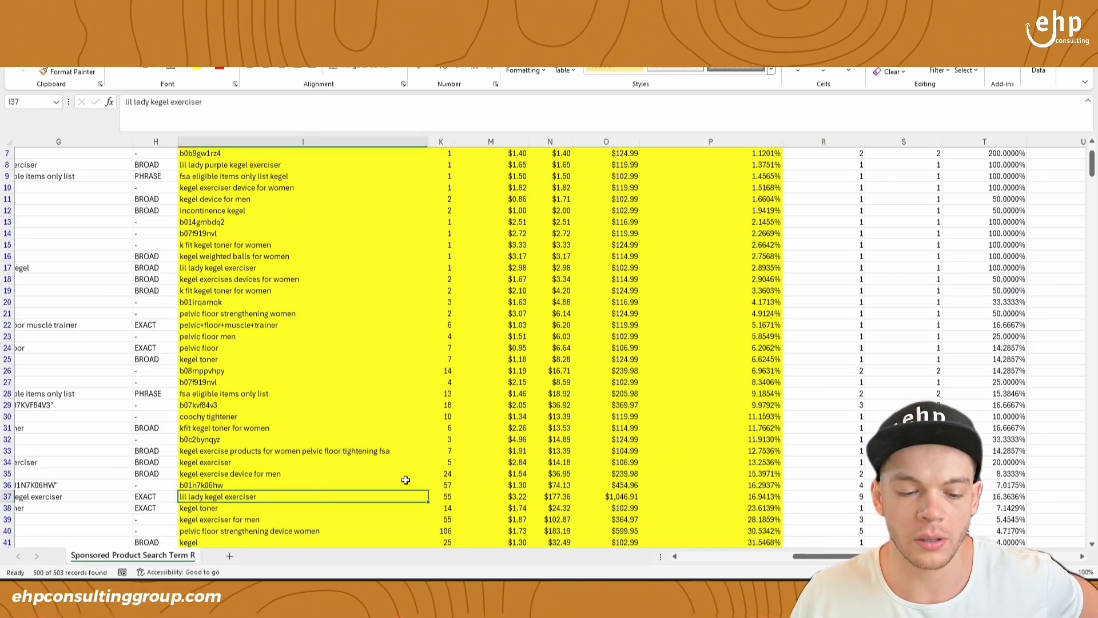
{"action": "left_click", "coordinate": [444, 498]}
{"action": "scroll", "coordinate": [443, 497], "scroll_direction": "up", "scroll_amount": 2}
{"action": "scroll", "coordinate": [457, 515], "scroll_direction": "down", "scroll_amount": 2}
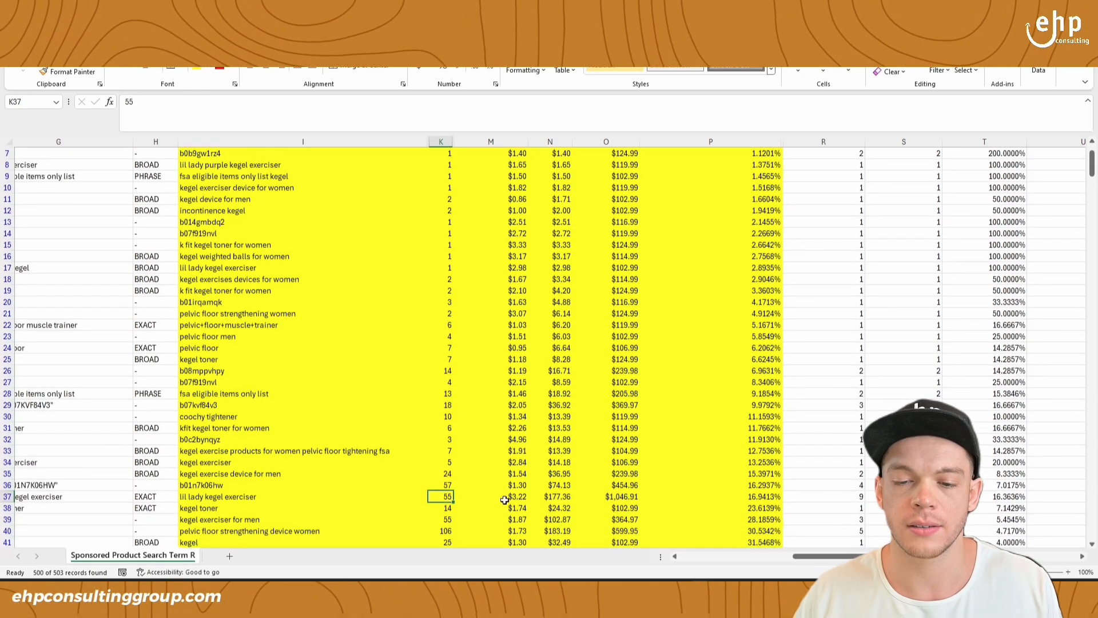
{"action": "left_click", "coordinate": [506, 504]}
{"action": "scroll", "coordinate": [509, 497], "scroll_direction": "up", "scroll_amount": 2}
{"action": "scroll", "coordinate": [534, 318], "scroll_direction": "down", "scroll_amount": 2}
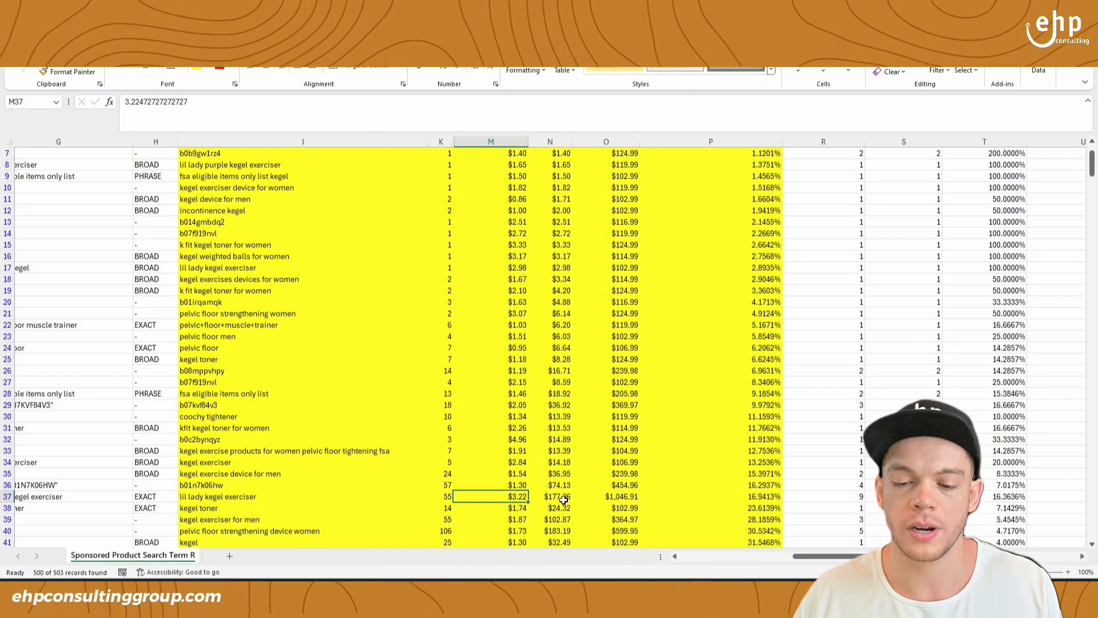
{"action": "left_click", "coordinate": [626, 495]}
{"action": "scroll", "coordinate": [625, 496], "scroll_direction": "up", "scroll_amount": 2}
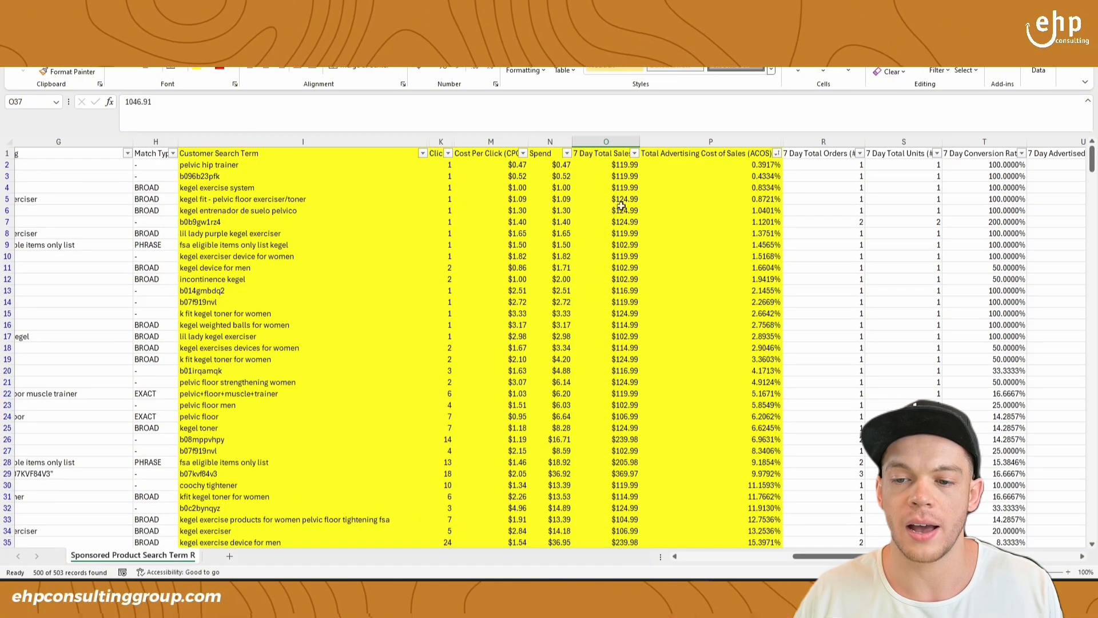
{"action": "scroll", "coordinate": [639, 429], "scroll_direction": "down", "scroll_amount": 2}
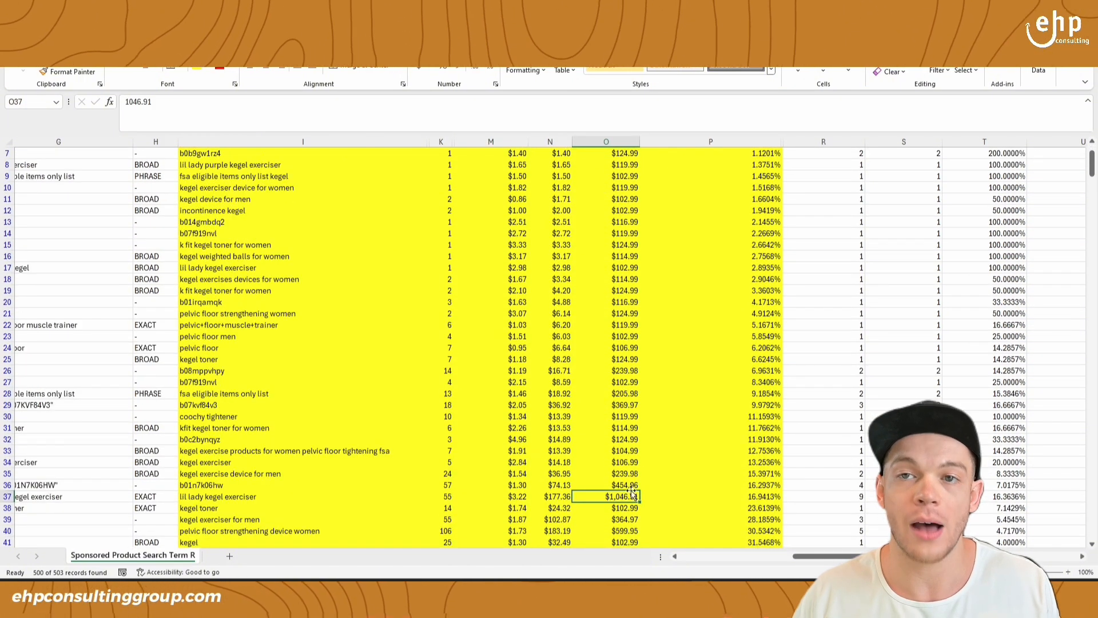
{"action": "left_click_drag", "start_coordinate": [698, 497], "coordinate": [330, 494]}
{"action": "scroll", "coordinate": [577, 300], "scroll_direction": "up", "scroll_amount": 2}
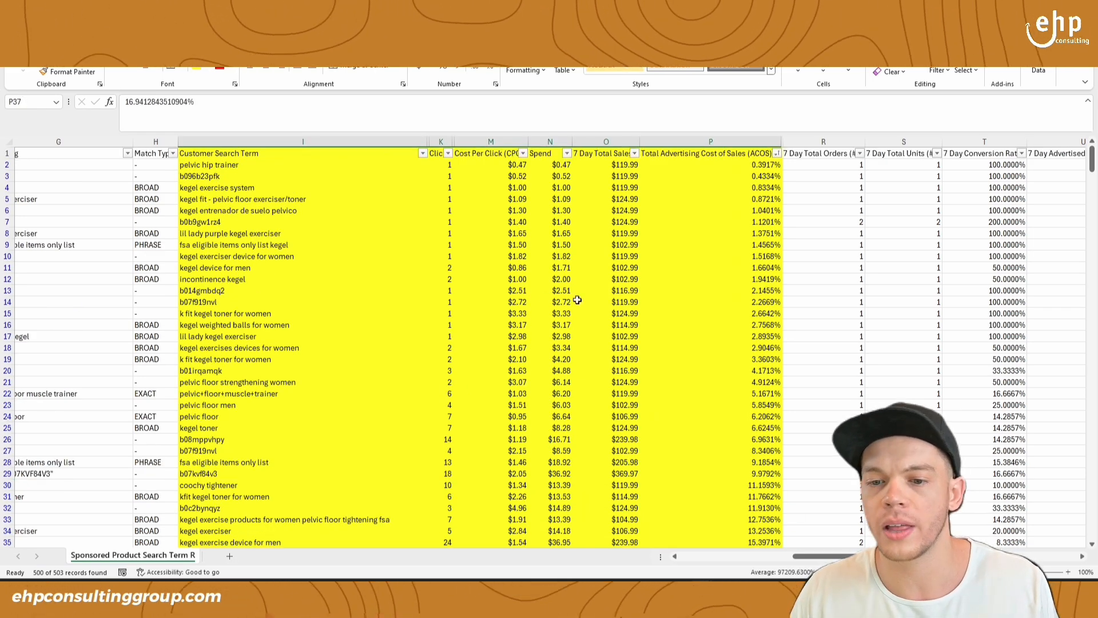
- Review the low-ACOS, few-click search terms, starting with the clicks, cost per click, spend and sales of "pelvic hip trainer"
{"action": "left_click_drag", "start_coordinate": [313, 164], "coordinate": [734, 164]}
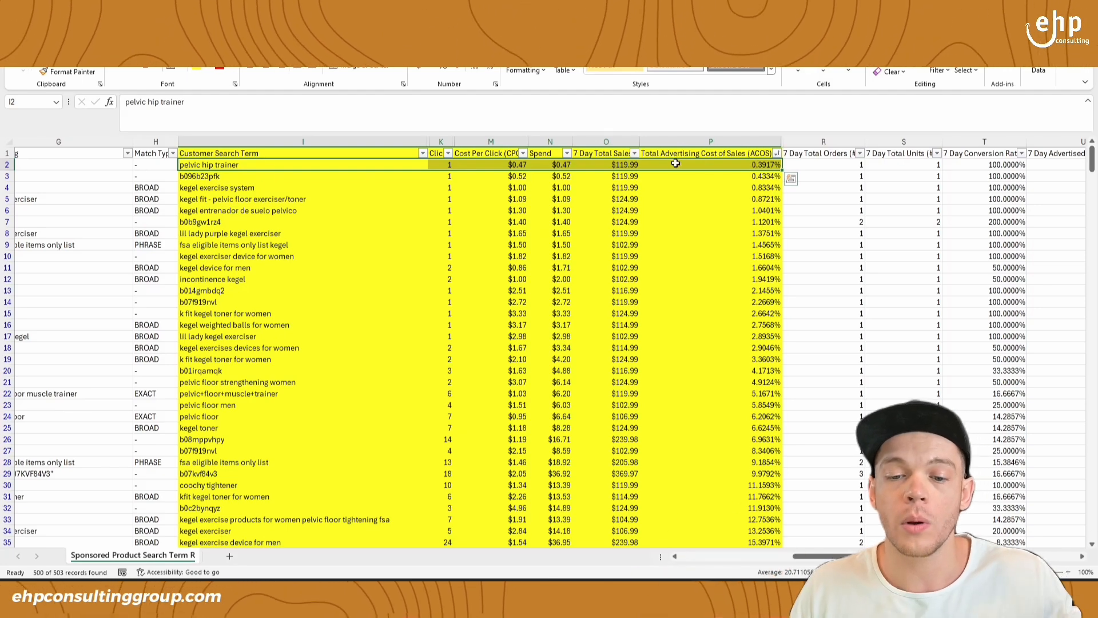
{"action": "left_click_drag", "start_coordinate": [439, 267], "coordinate": [767, 284]}
{"action": "left_click_drag", "start_coordinate": [440, 164], "coordinate": [773, 167]}
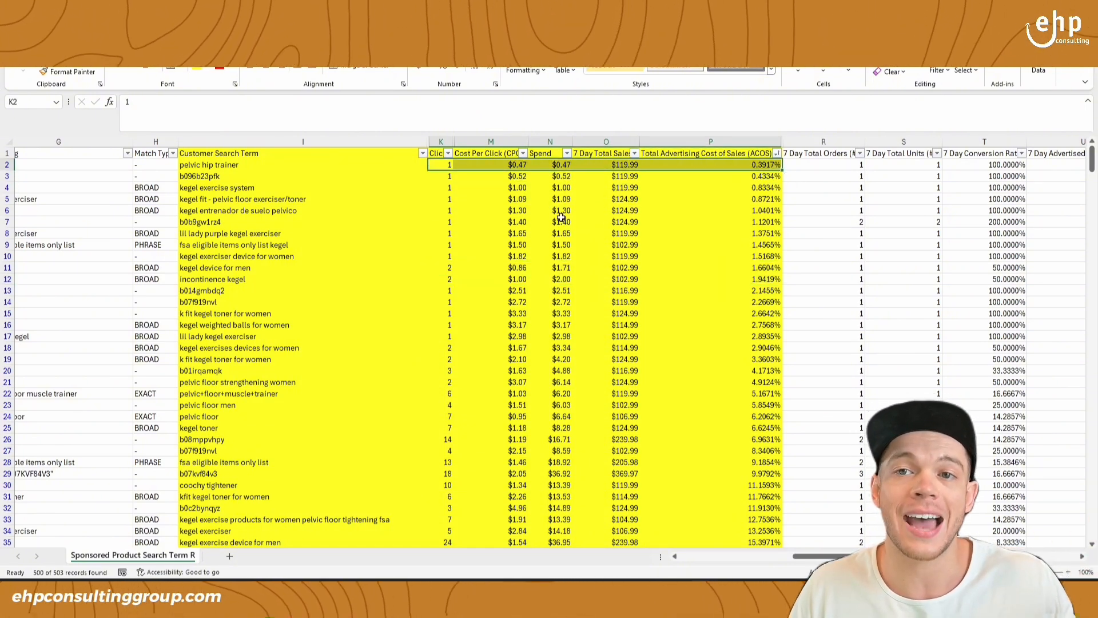
- Compare search terms with more clicks, including "pelvic+floor+muscle+trainer", "pelvic floor strengthening device women", "lil lady kegel exerciser" and "kegel exerciser for men"
{"action": "scroll", "coordinate": [510, 218], "scroll_direction": "down", "scroll_amount": 2}
{"action": "left_click_drag", "start_coordinate": [312, 324], "coordinate": [567, 324]}
{"action": "scroll", "coordinate": [372, 366], "scroll_direction": "down", "scroll_amount": 1}
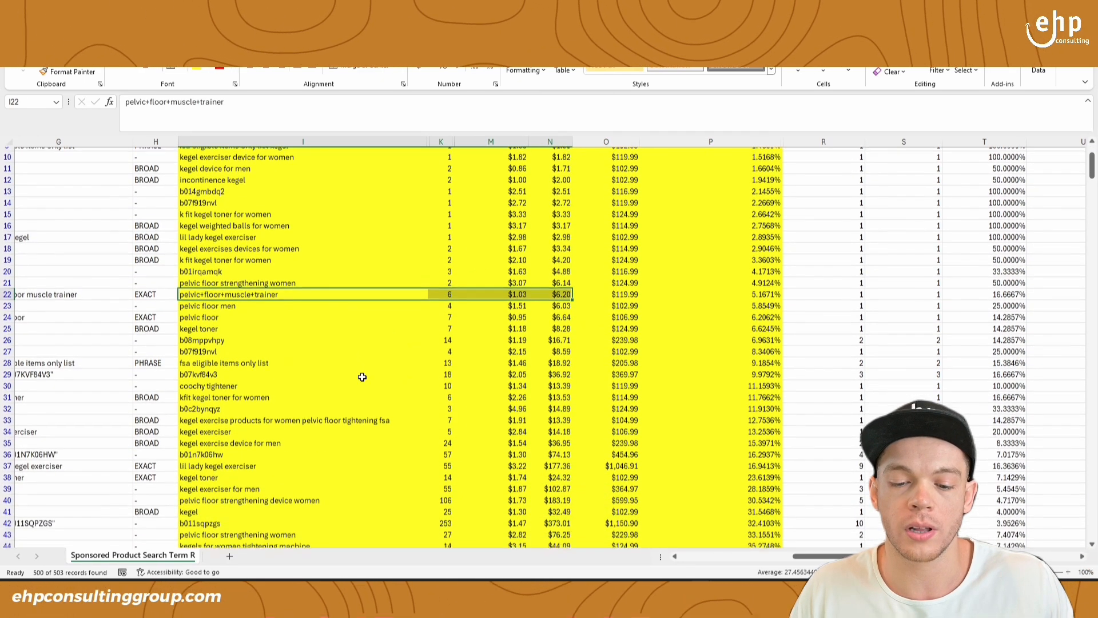
{"action": "scroll", "coordinate": [362, 377], "scroll_direction": "down", "scroll_amount": 1}
{"action": "left_click_drag", "start_coordinate": [380, 460], "coordinate": [715, 461]}
{"action": "left_click", "coordinate": [430, 430]}
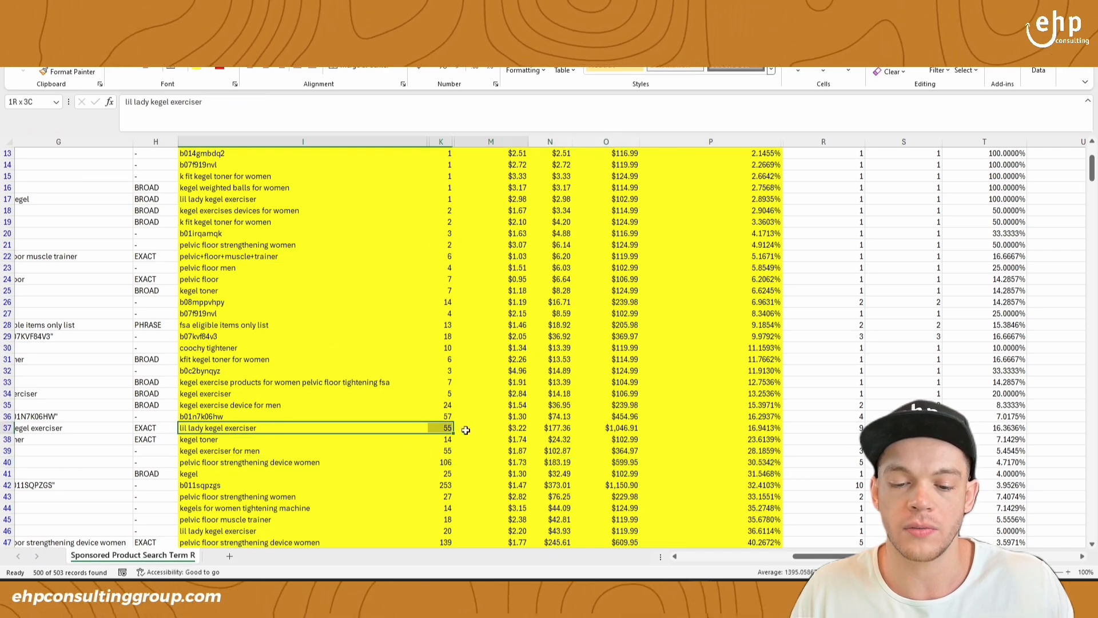
{"action": "left_click_drag", "start_coordinate": [430, 430], "coordinate": [774, 427]}
{"action": "left_click_drag", "start_coordinate": [390, 452], "coordinate": [746, 451]}
- Examine the sales and ACOS of "fsa eligible items only list" and b07kvf84v3 against the surrounding search terms
{"action": "left_click_drag", "start_coordinate": [394, 336], "coordinate": [349, 335]}
{"action": "left_click", "coordinate": [352, 324]}
{"action": "left_click", "coordinate": [607, 337]}
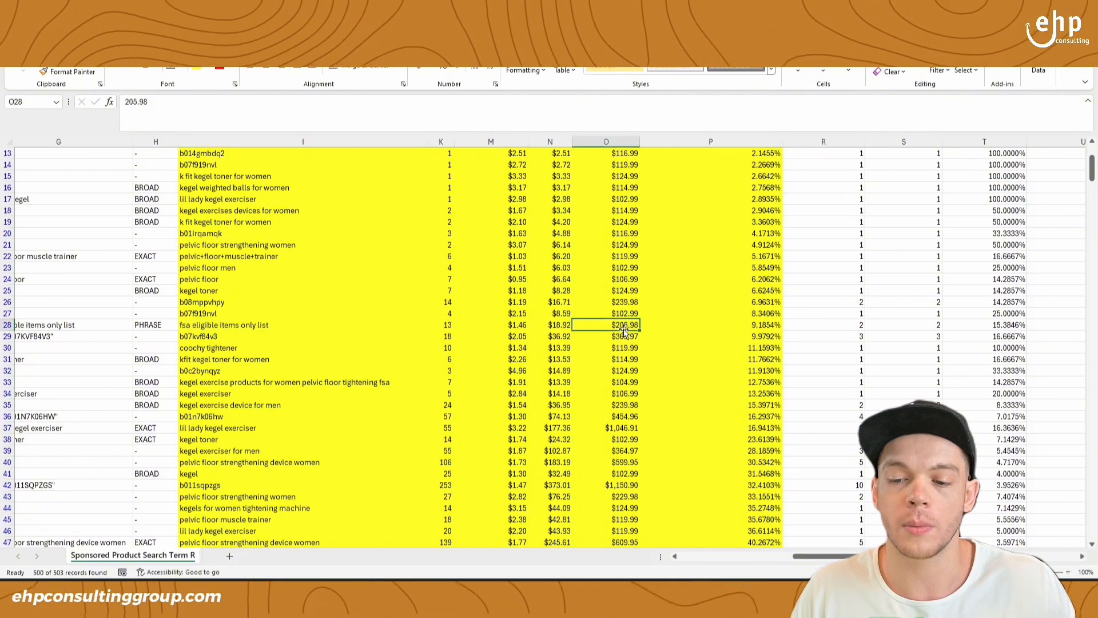
{"action": "left_click_drag", "start_coordinate": [392, 335], "coordinate": [734, 337]}
{"action": "scroll", "coordinate": [731, 337], "scroll_direction": "up", "scroll_amount": 1}
{"action": "scroll", "coordinate": [729, 339], "scroll_direction": "up", "scroll_amount": 1}
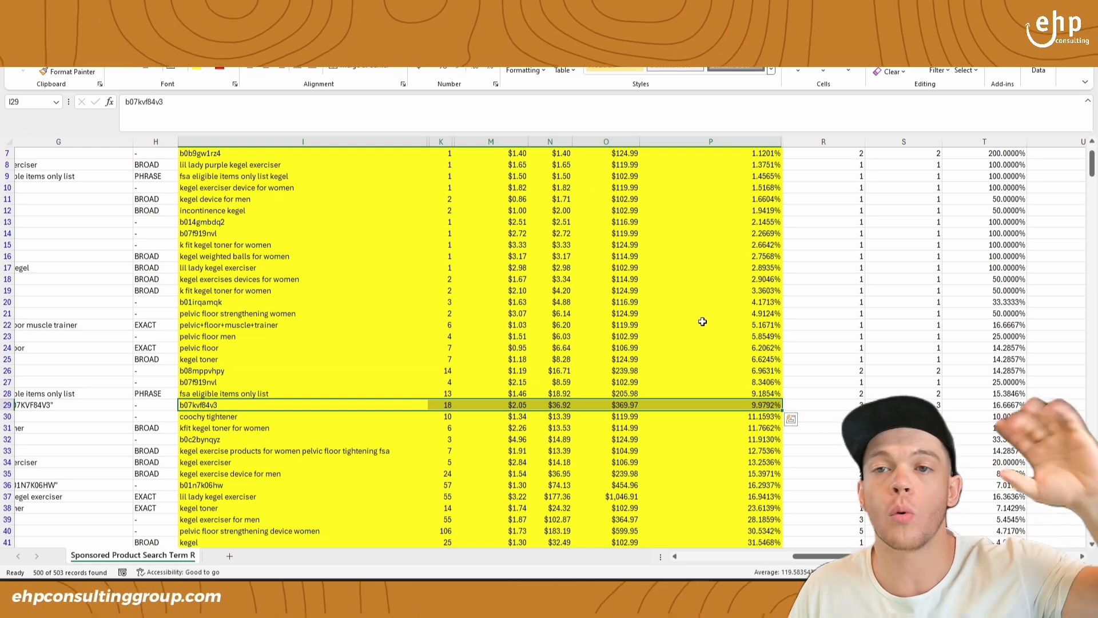
{"action": "scroll", "coordinate": [703, 321], "scroll_direction": "down", "scroll_amount": 3}
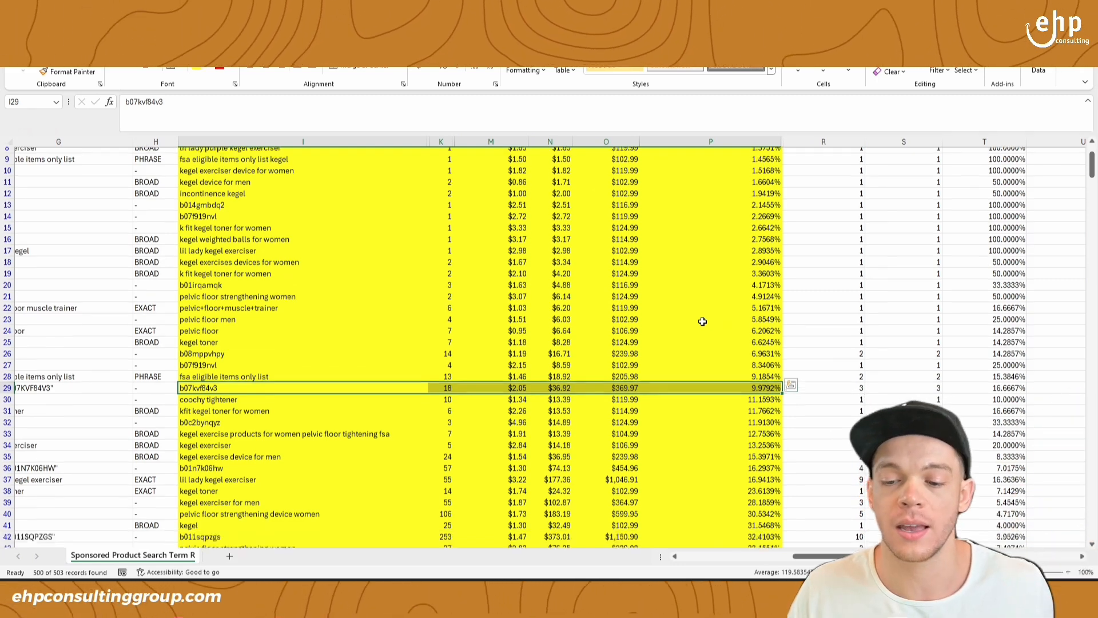
{"action": "scroll", "coordinate": [703, 321], "scroll_direction": "up", "scroll_amount": 3}
{"action": "scroll", "coordinate": [364, 206], "scroll_direction": "up", "scroll_amount": 2}
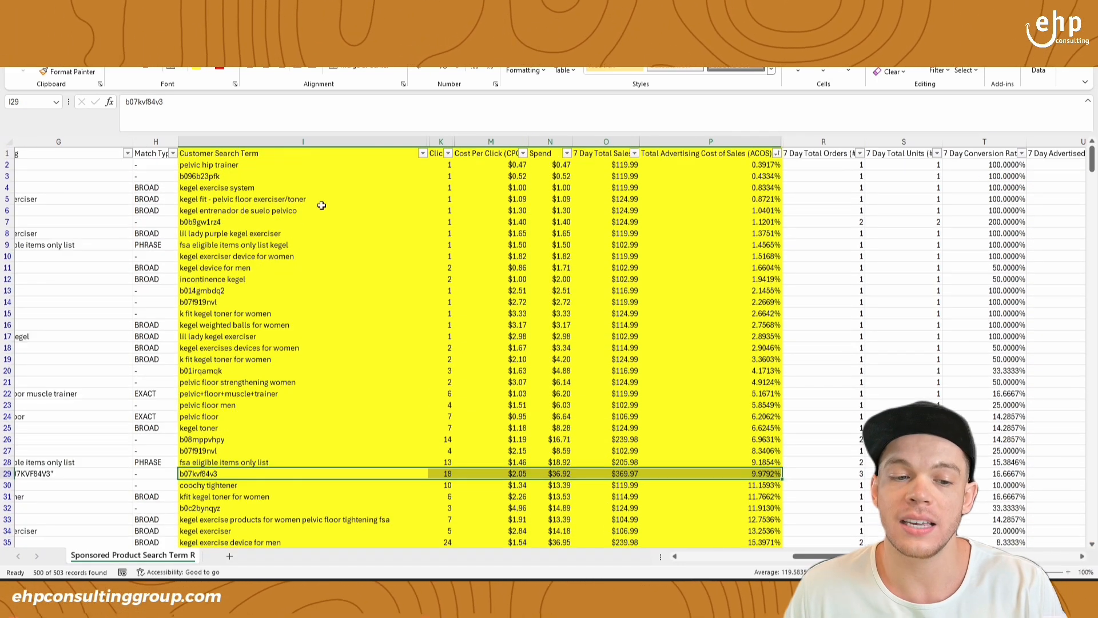
- Compare the "pelvic hip trainer" row with the exact-match "lil lady kegel exerciser" row and select the latter search term
{"action": "left_click_drag", "start_coordinate": [263, 167], "coordinate": [712, 166]}
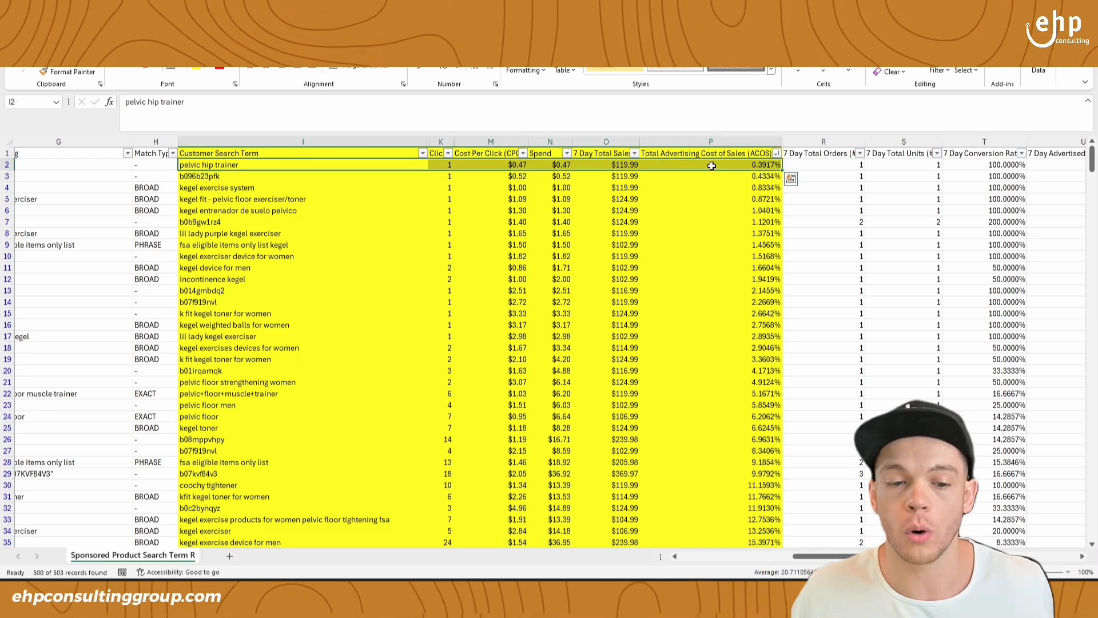
{"action": "scroll", "coordinate": [679, 241], "scroll_direction": "down", "scroll_amount": 3}
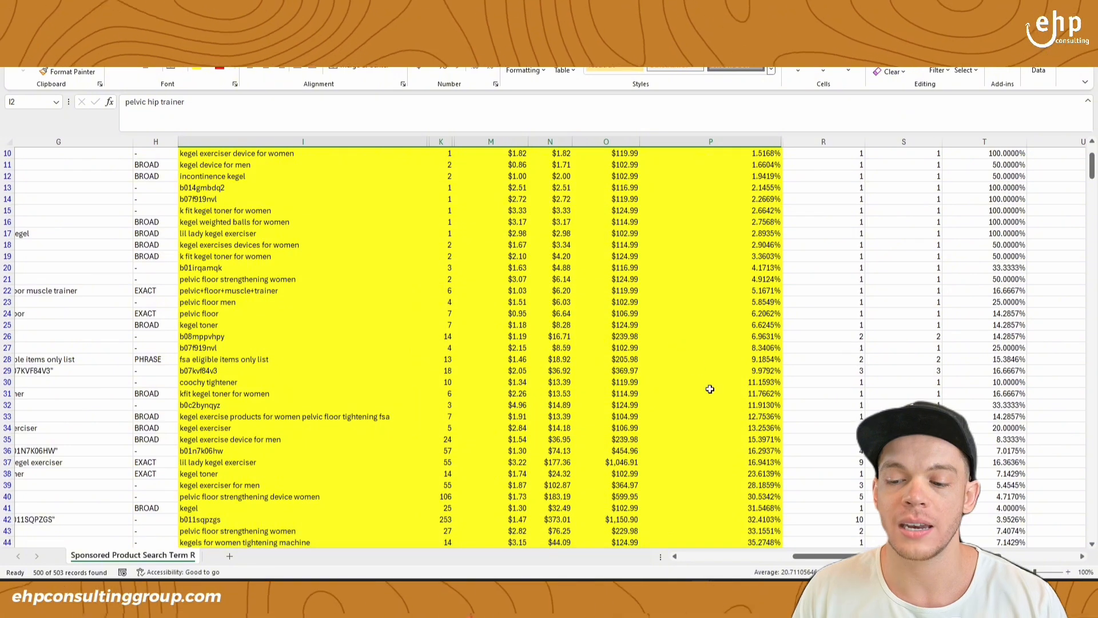
{"action": "scroll", "coordinate": [709, 389], "scroll_direction": "down", "scroll_amount": 3}
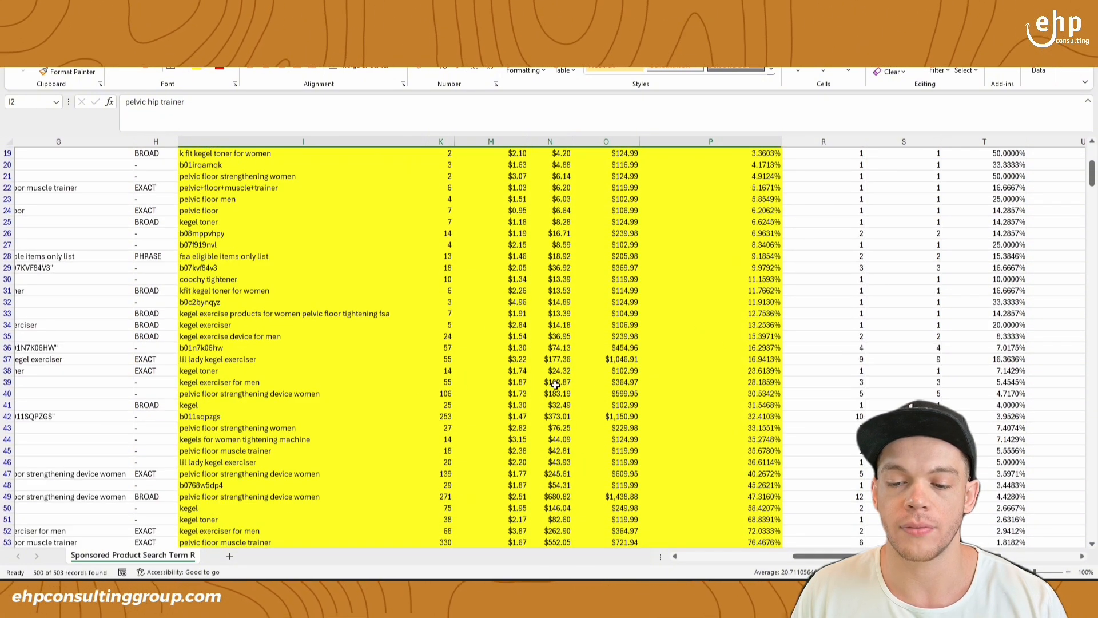
{"action": "left_click", "coordinate": [615, 357]}
{"action": "left_click", "coordinate": [330, 359]}
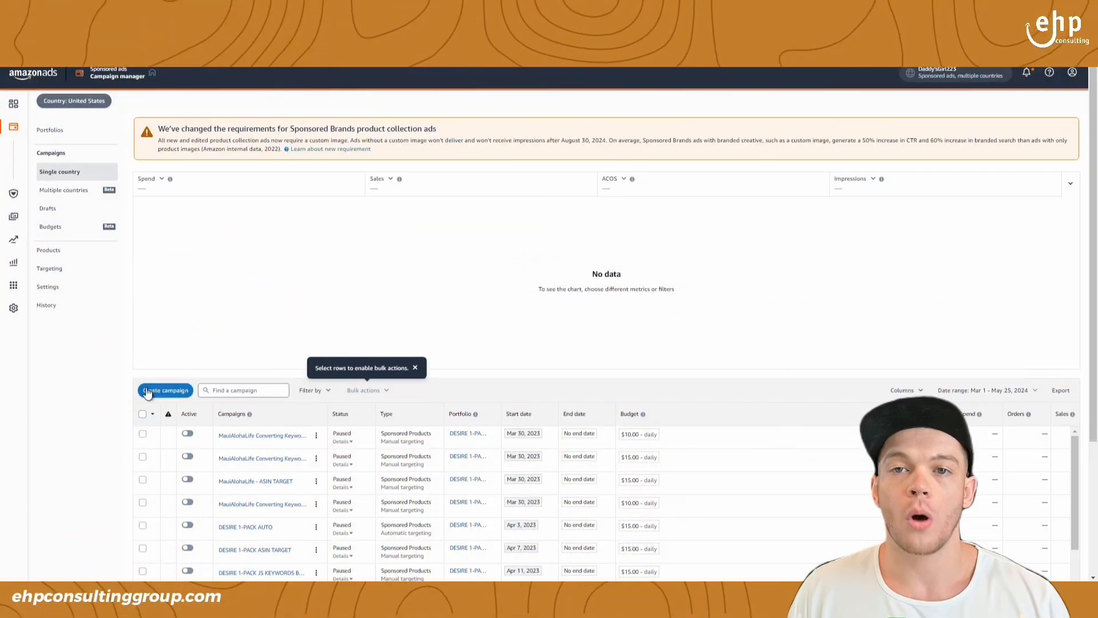
- Switch to the Amazon Ads campaign manager and start a new Sponsored Products campaign with manual targeting
{"action": "left_click", "coordinate": [160, 393]}
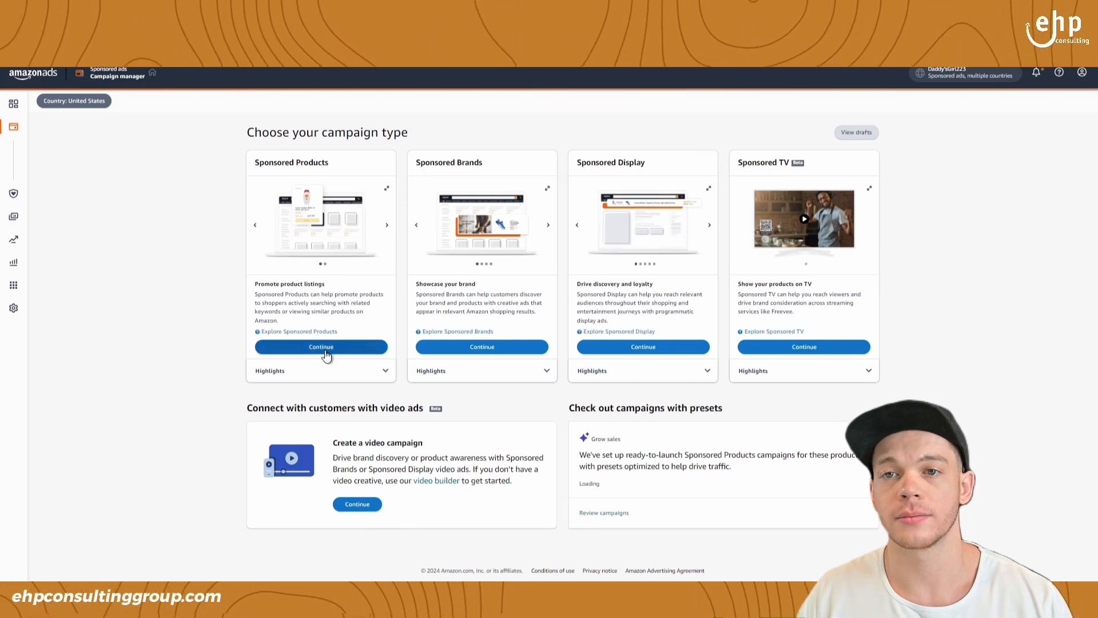
{"action": "left_click", "coordinate": [327, 355]}
{"action": "scroll", "coordinate": [286, 188], "scroll_direction": "down", "scroll_amount": 10}
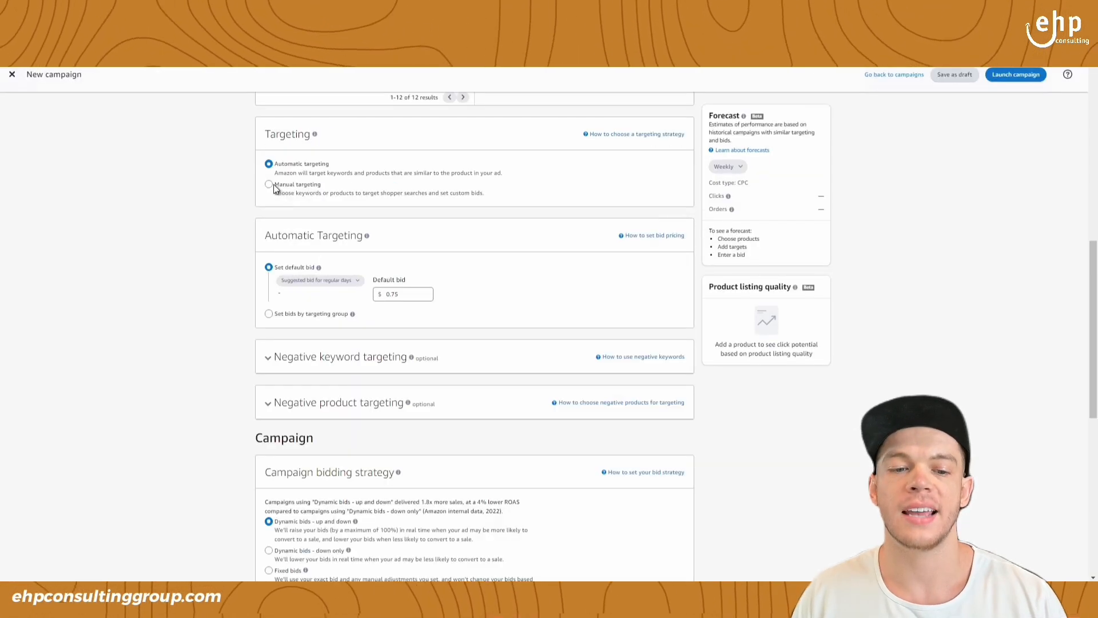
{"action": "left_click", "coordinate": [269, 185]}
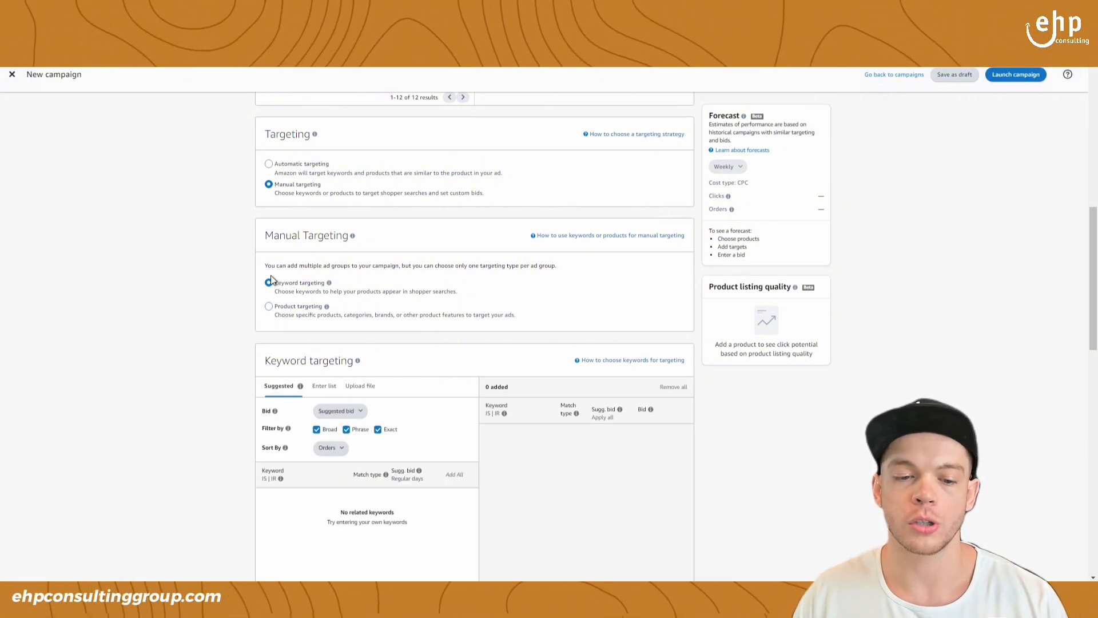
- Choose entering a keyword list for keyword targeting and restrict the match type to Exact, excluding Broad and Phrase
{"action": "scroll", "coordinate": [404, 289], "scroll_direction": "down", "scroll_amount": 2}
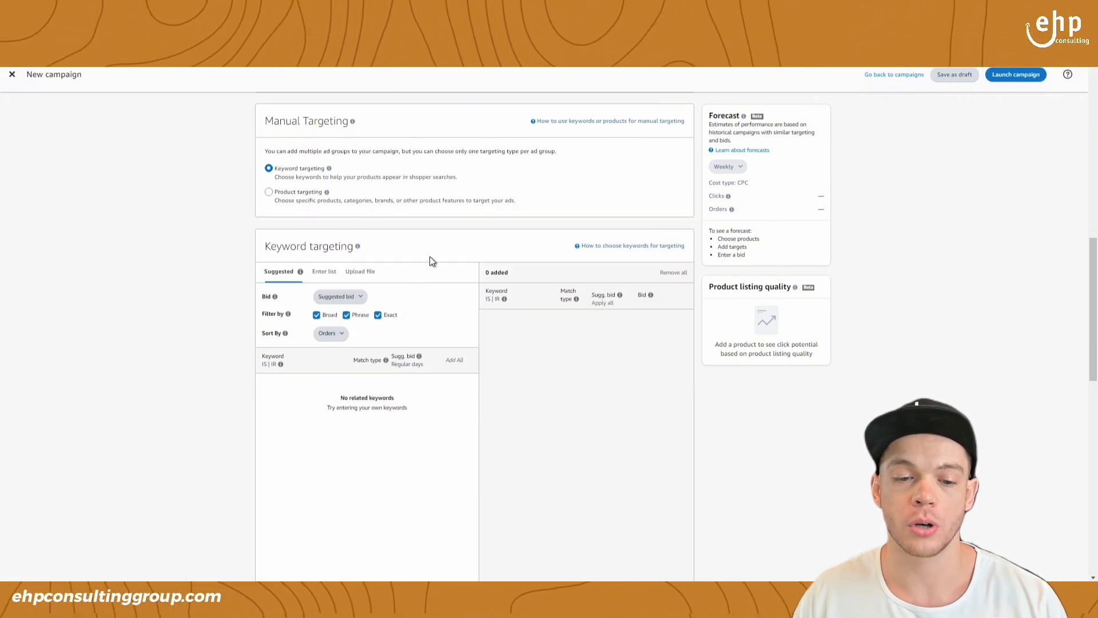
{"action": "left_click", "coordinate": [325, 273]}
{"action": "left_click", "coordinate": [346, 315]}
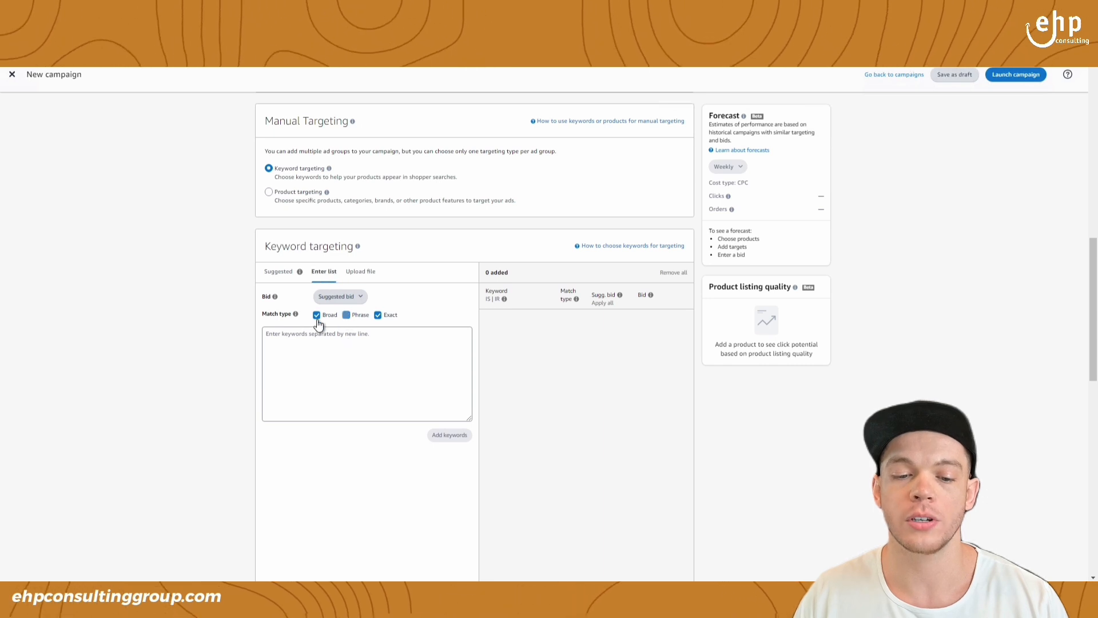
{"action": "left_click", "coordinate": [316, 316]}
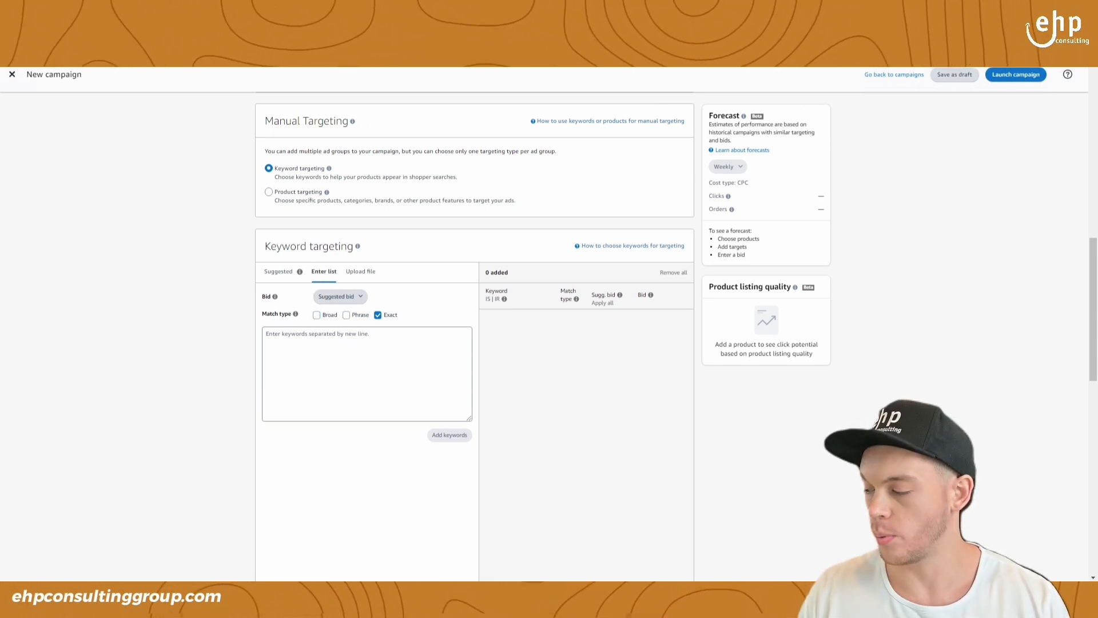
- Copy "lil lady kegel exerciser" from the Excel search term report and submit it as a keyword in the new campaign
{"action": "key", "text": "alt+Tab"}
{"action": "left_click", "coordinate": [251, 371]}
{"action": "left_click", "coordinate": [252, 361]}
{"action": "key", "text": "ctrl+c"}
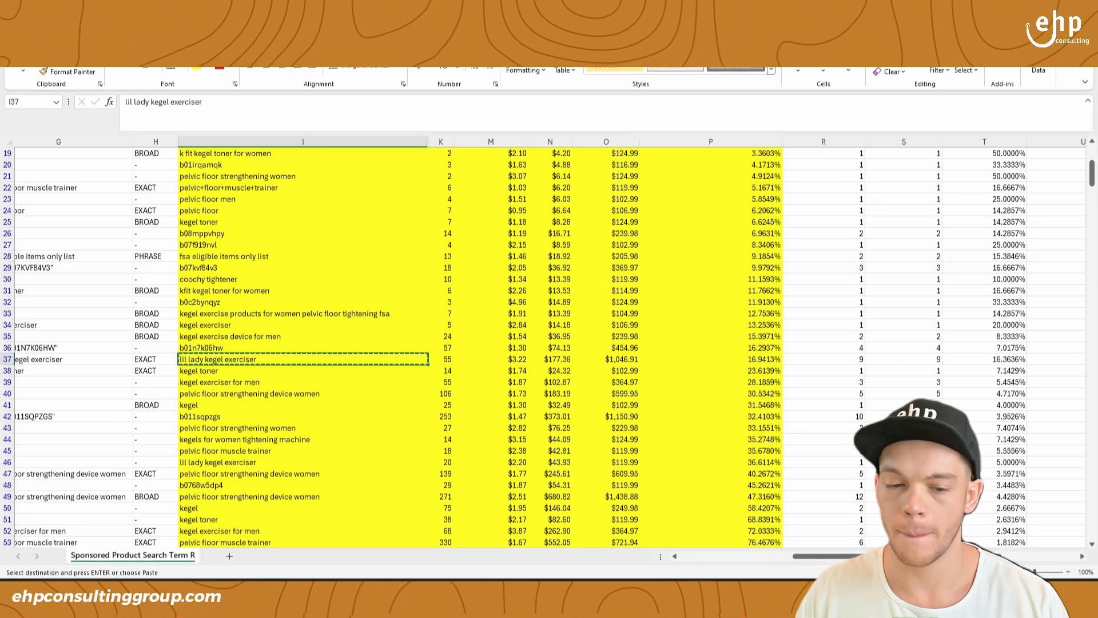
{"action": "key", "text": "alt+Tab"}
{"action": "left_click", "coordinate": [340, 336]}
{"action": "key", "text": "ctrl+v"}
{"action": "left_click", "coordinate": [449, 435]}
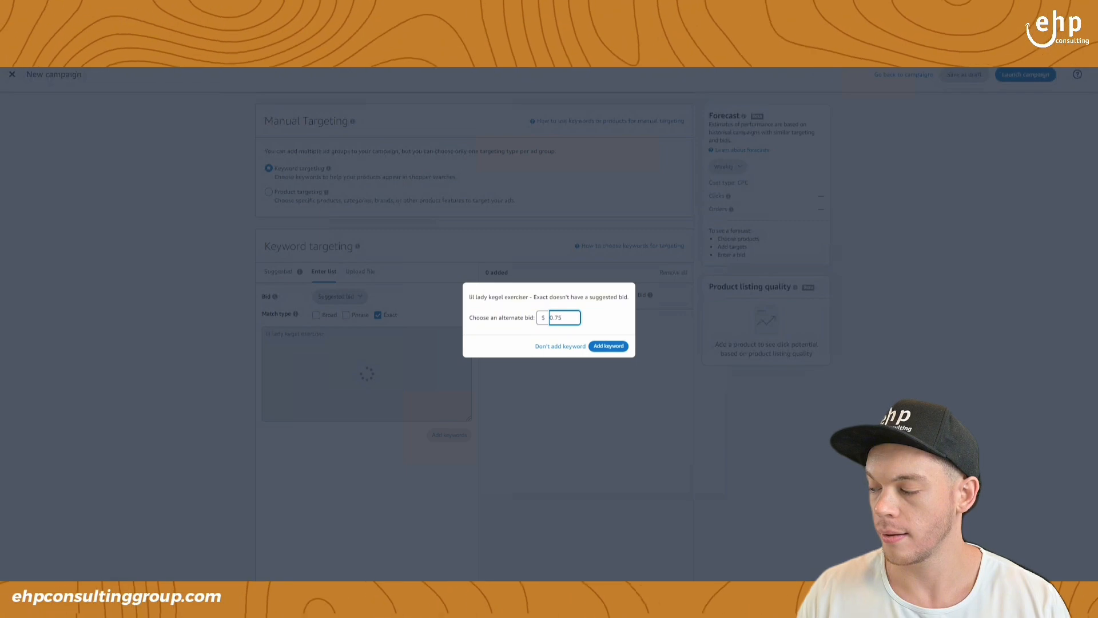
- Look up the keyword's cost per click in the Excel report and add the keyword with an alternate bid of $3.22
{"action": "key", "text": "alt+Tab"}
{"action": "left_click", "coordinate": [501, 364]}
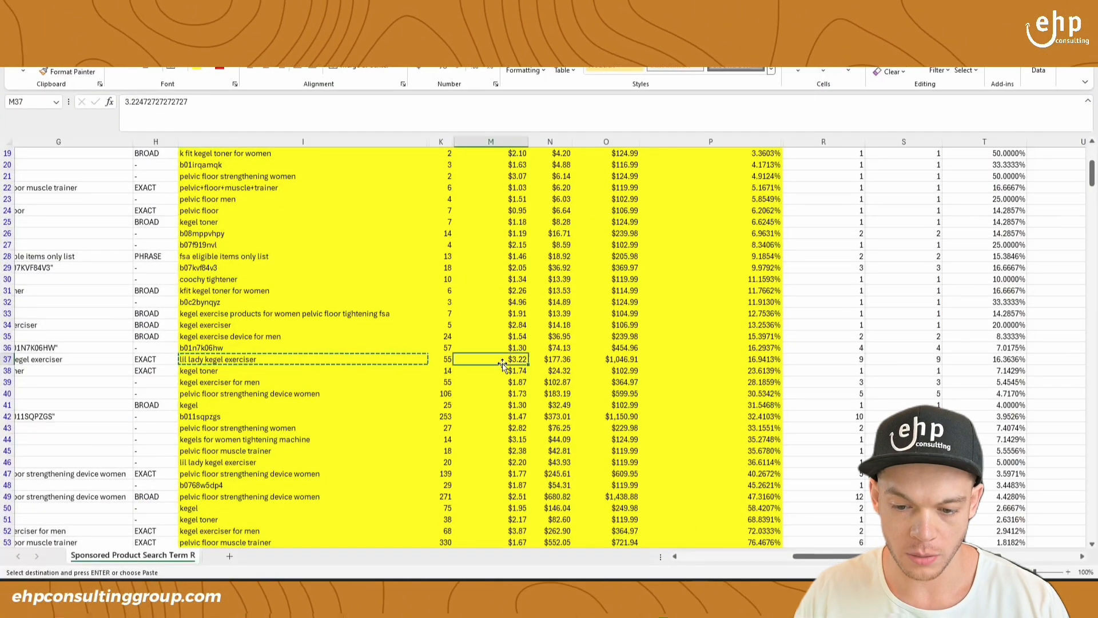
{"action": "scroll", "coordinate": [504, 363], "scroll_direction": "up", "scroll_amount": 6}
{"action": "scroll", "coordinate": [512, 360], "scroll_direction": "down", "scroll_amount": 4}
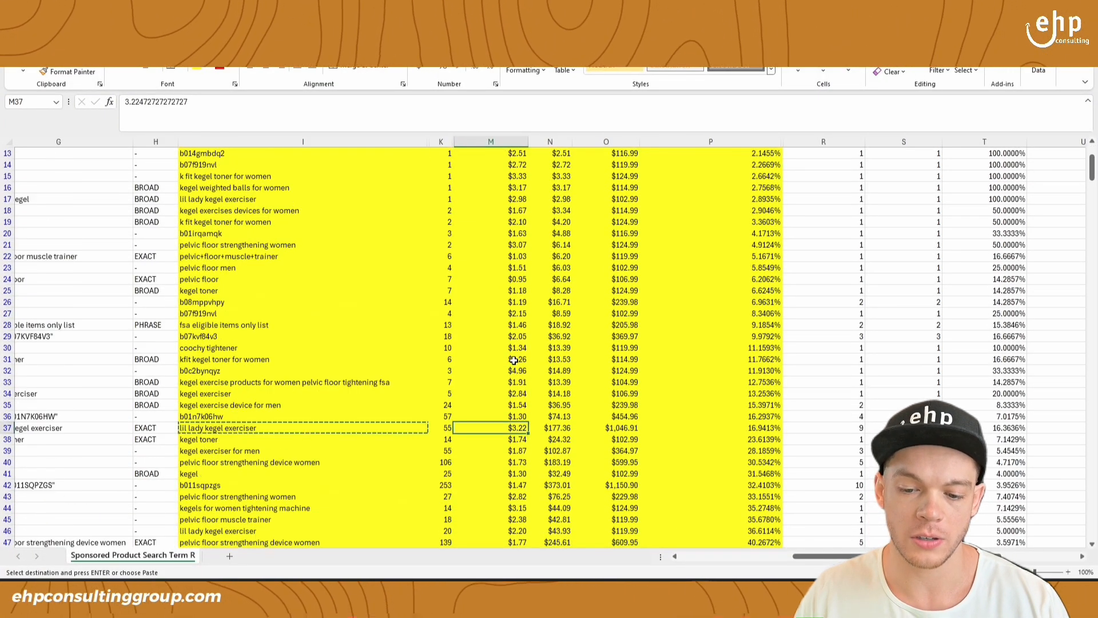
{"action": "key", "text": "alt+Tab"}
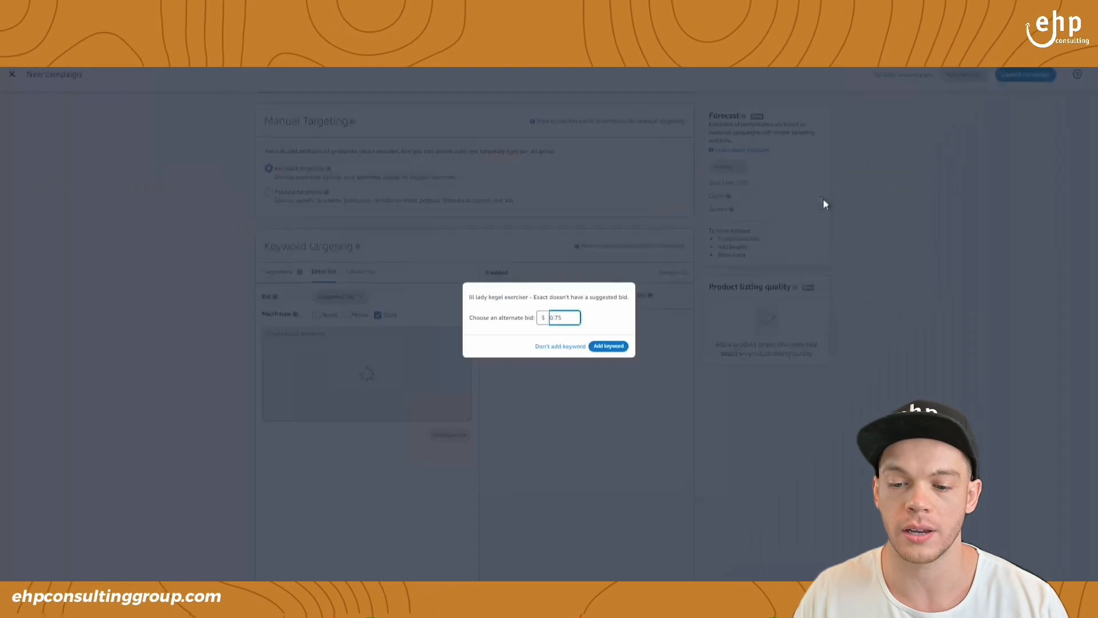
{"action": "double_click", "coordinate": [558, 317]}
{"action": "type", "text": "3.22"}
{"action": "left_click", "coordinate": [601, 346]}
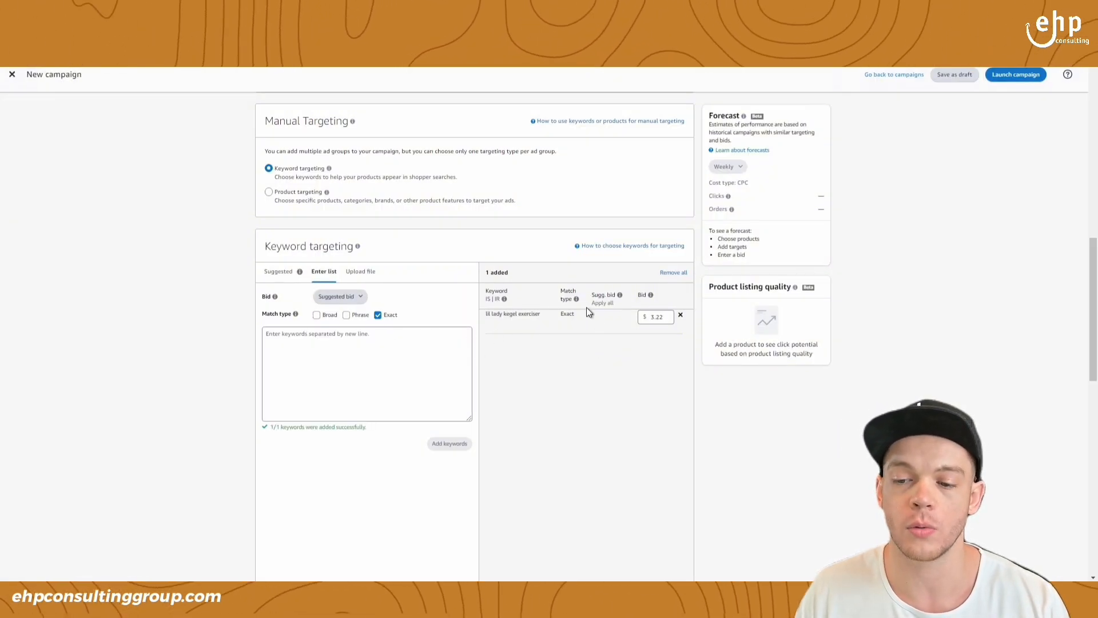
- Set the campaign bidding strategy to "Dynamic bids - down only"
{"action": "scroll", "coordinate": [655, 344], "scroll_direction": "down", "scroll_amount": 8}
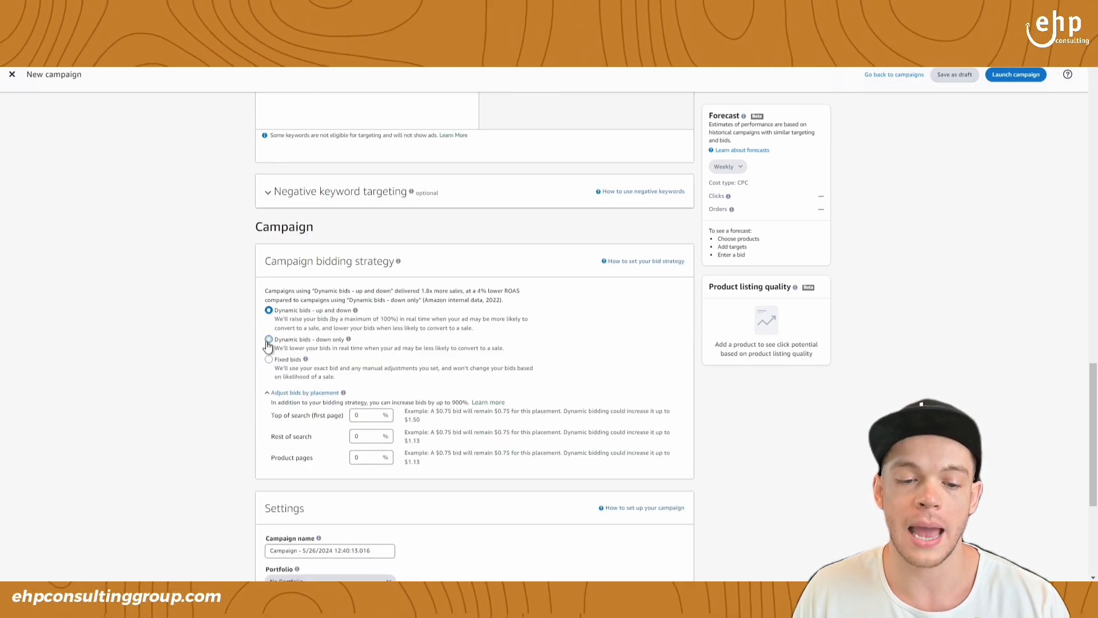
{"action": "left_click", "coordinate": [269, 341]}
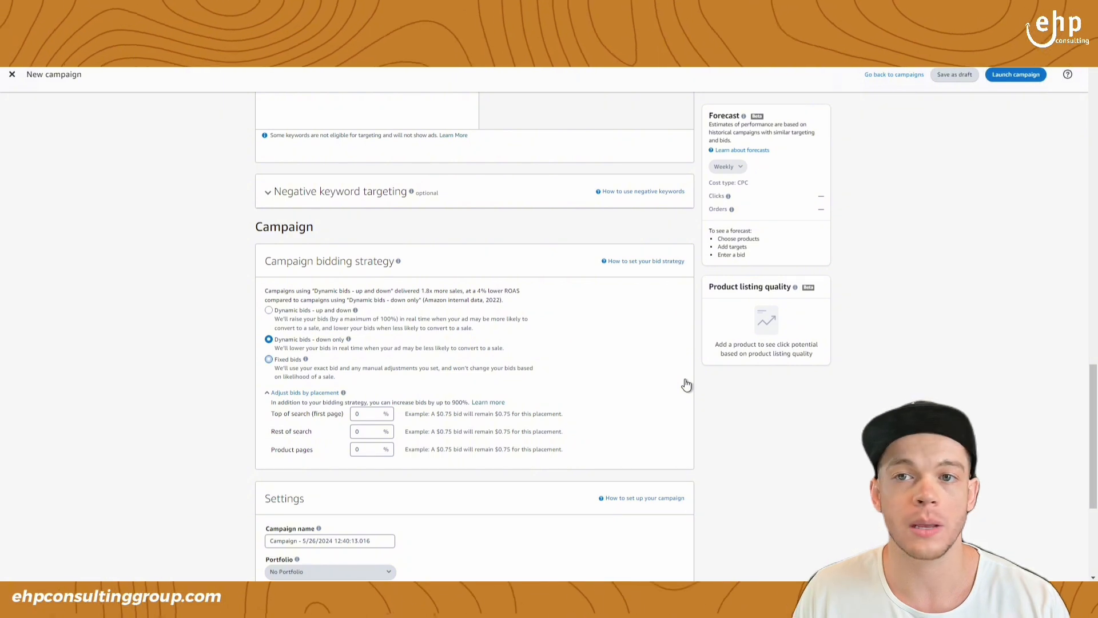
{"action": "scroll", "coordinate": [703, 379], "scroll_direction": "down", "scroll_amount": 3}
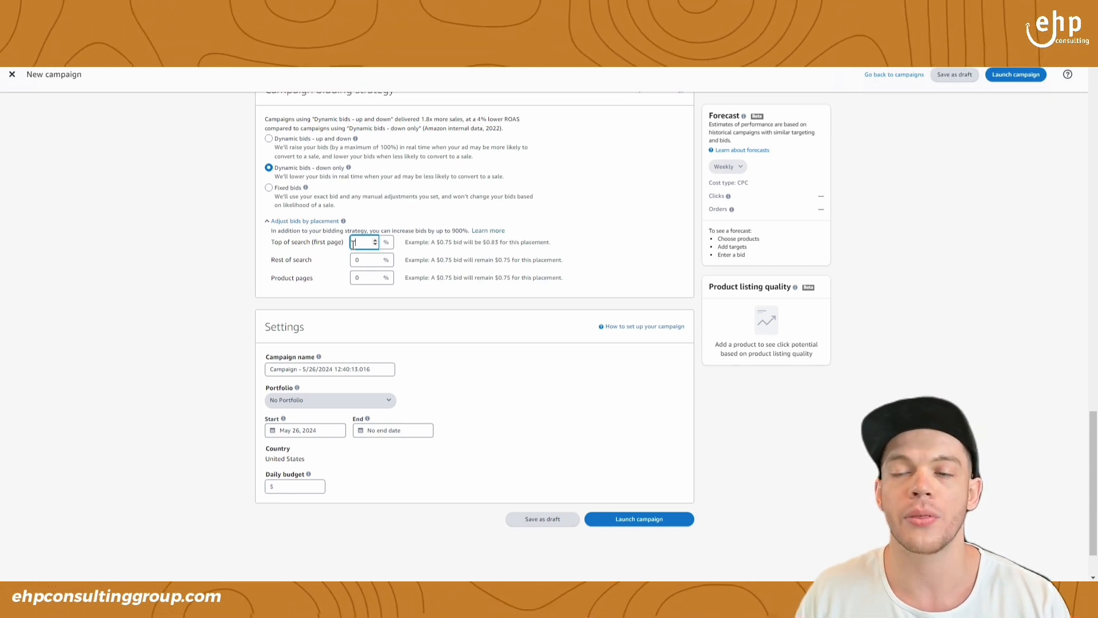
- Name the campaign "1 Winning Keyword Campaign - Exact"
{"action": "scroll", "coordinate": [450, 300], "scroll_direction": "down", "scroll_amount": 1}
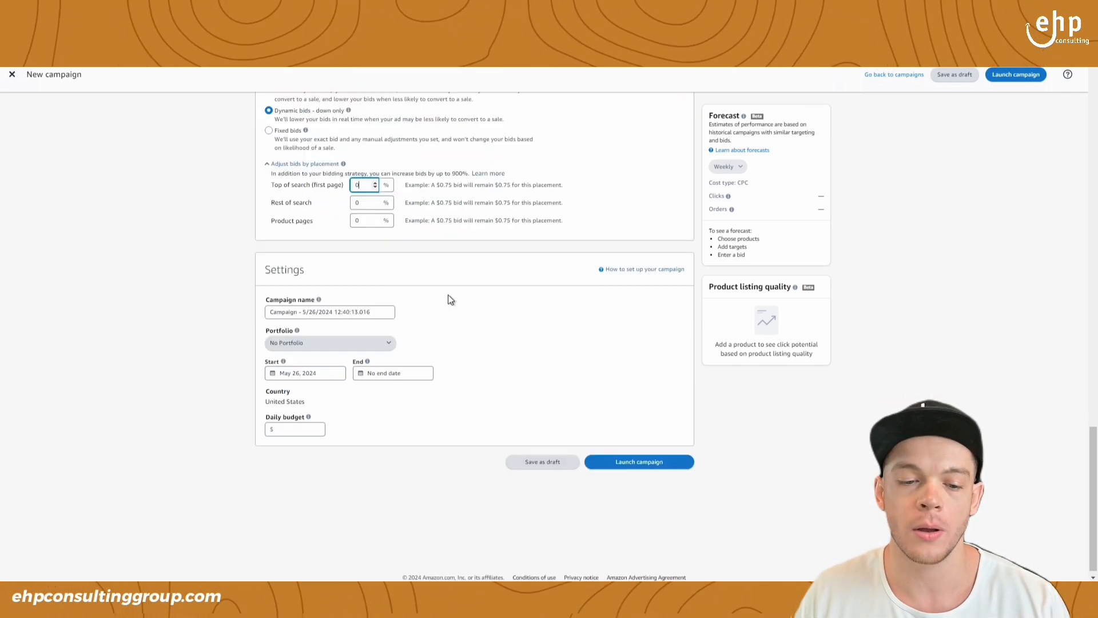
{"action": "triple_click", "coordinate": [322, 311]}
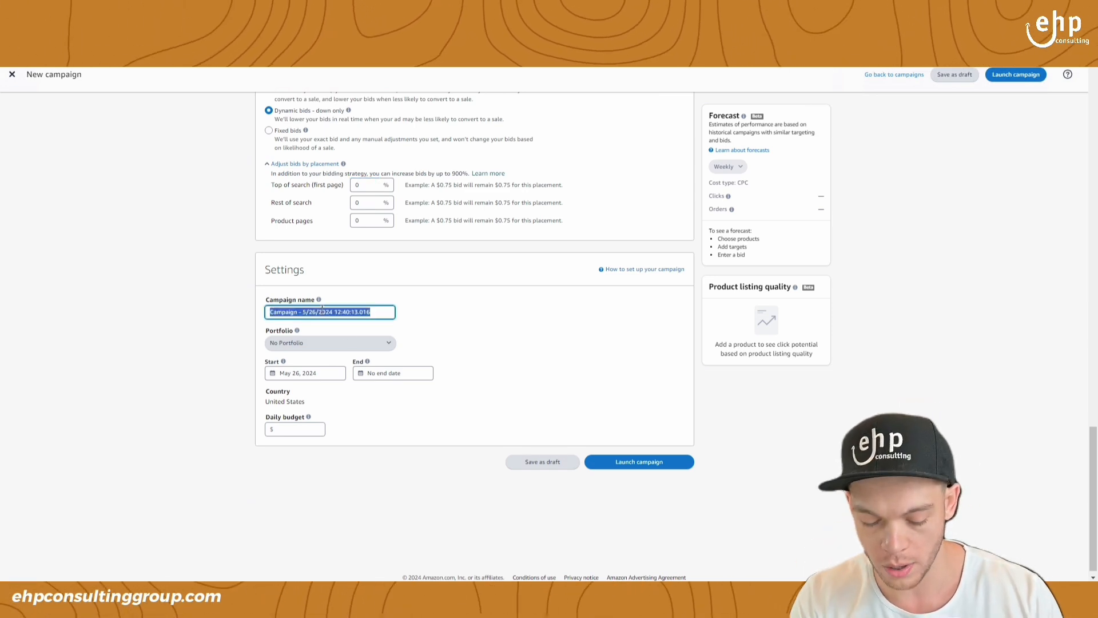
{"action": "type", "text": "1"}
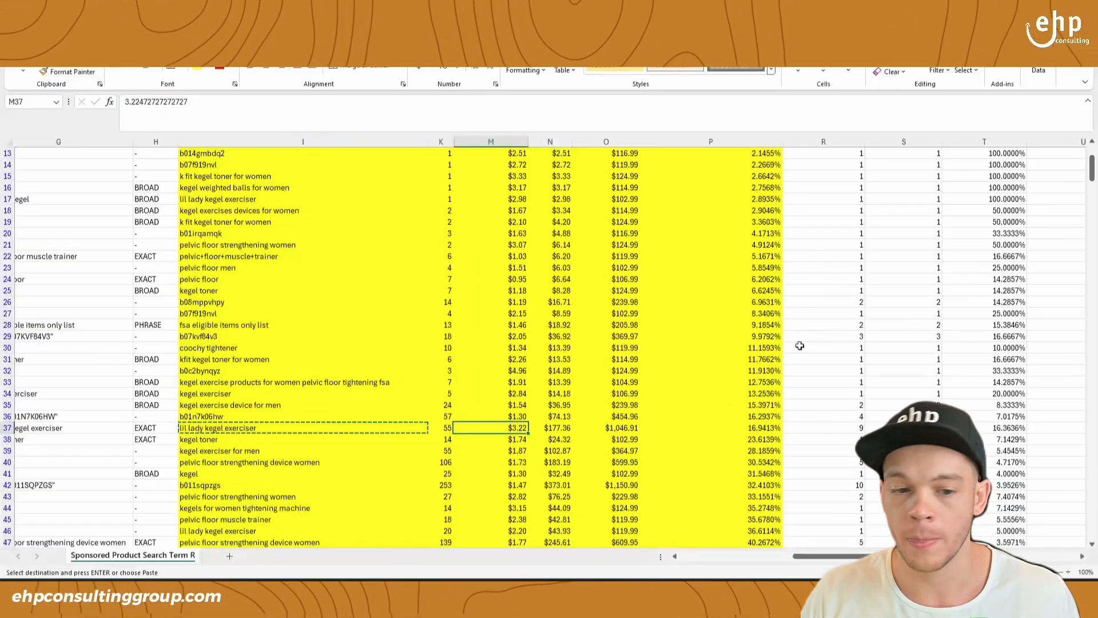
- Switch back to the Excel search term report, review the "pelvic hip trainer" row and select that search term
{"action": "left_click", "coordinate": [392, 274]}
{"action": "scroll", "coordinate": [392, 275], "scroll_direction": "up", "scroll_amount": 4}
{"action": "left_click_drag", "start_coordinate": [247, 165], "coordinate": [767, 166]}
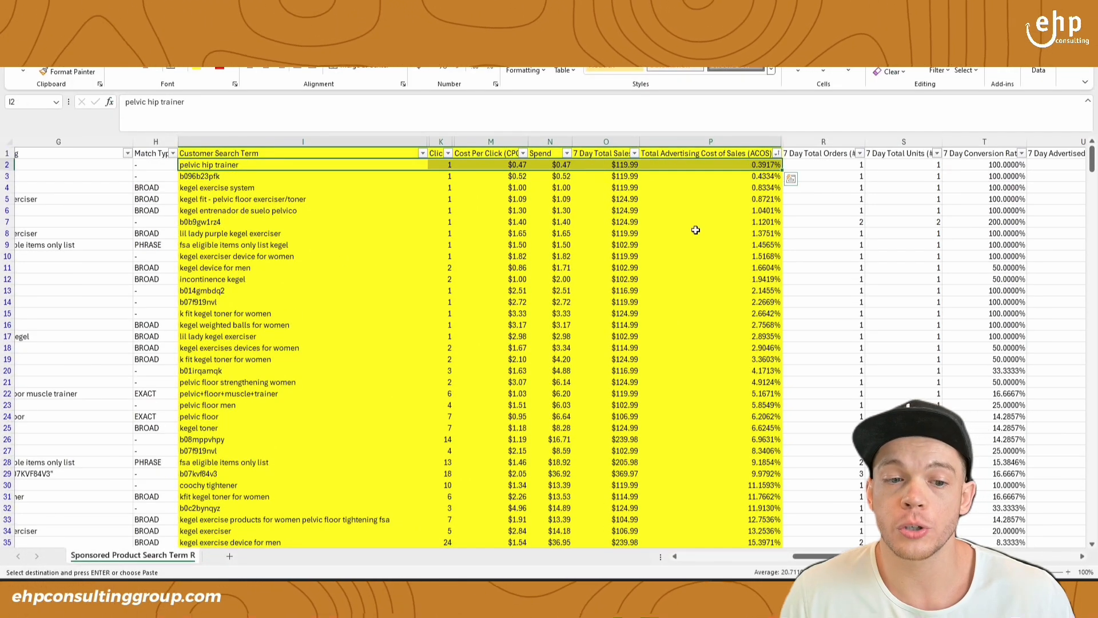
{"action": "left_click", "coordinate": [275, 167]}
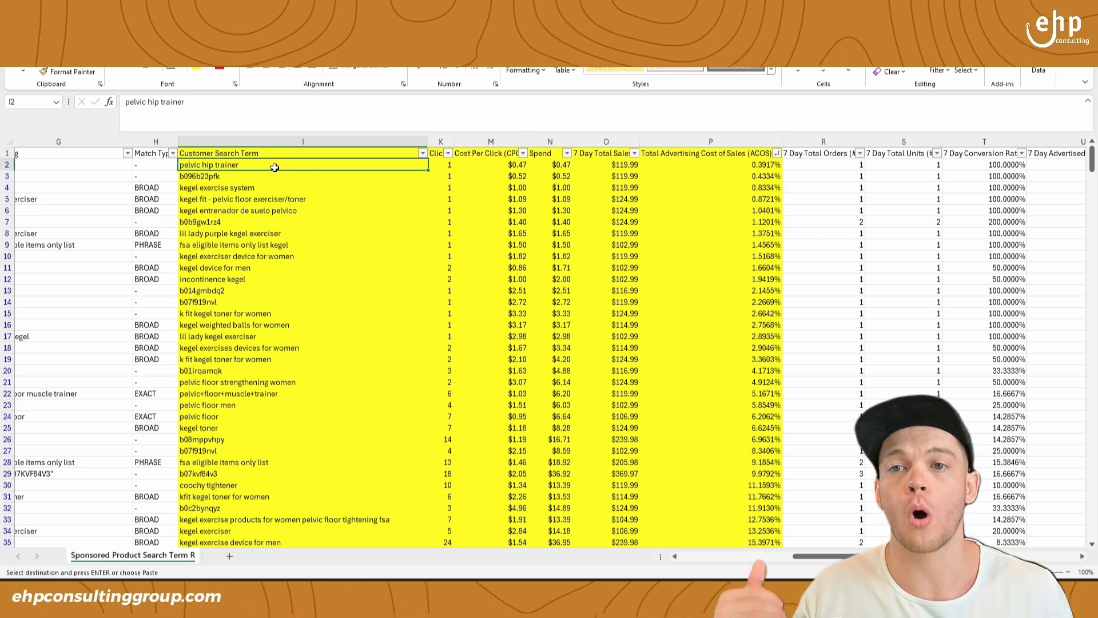